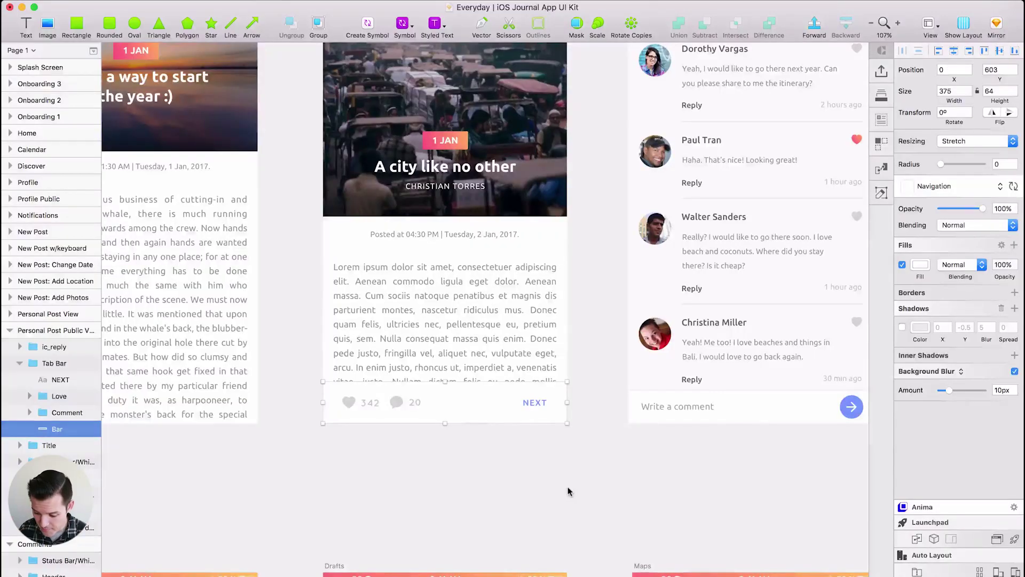
Add an inner shadow to the tab bar's Bar and turn off its background blur.
key("super+equal")
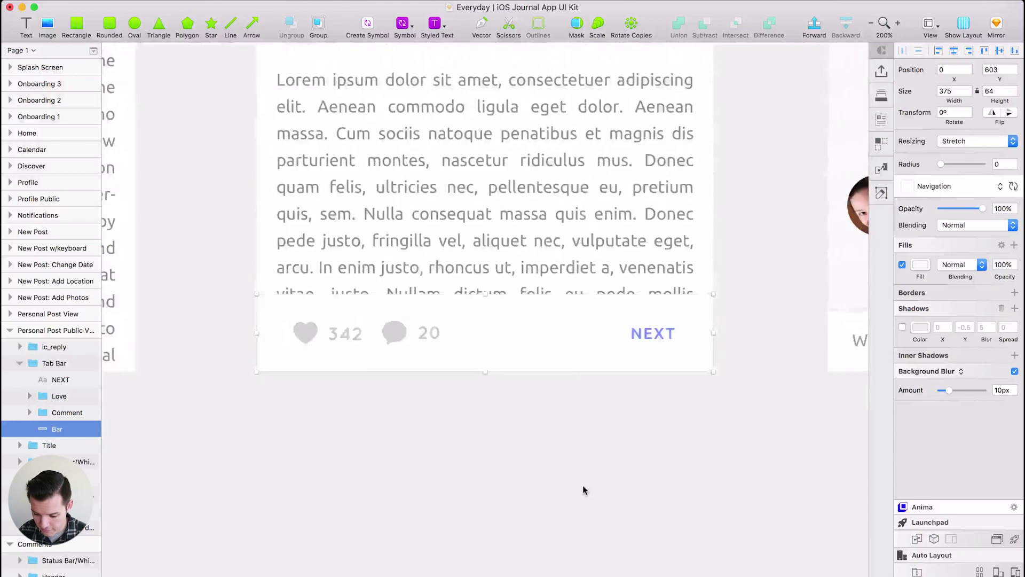
left_click(583, 489)
left_click_drag(231, 415, 778, 244)
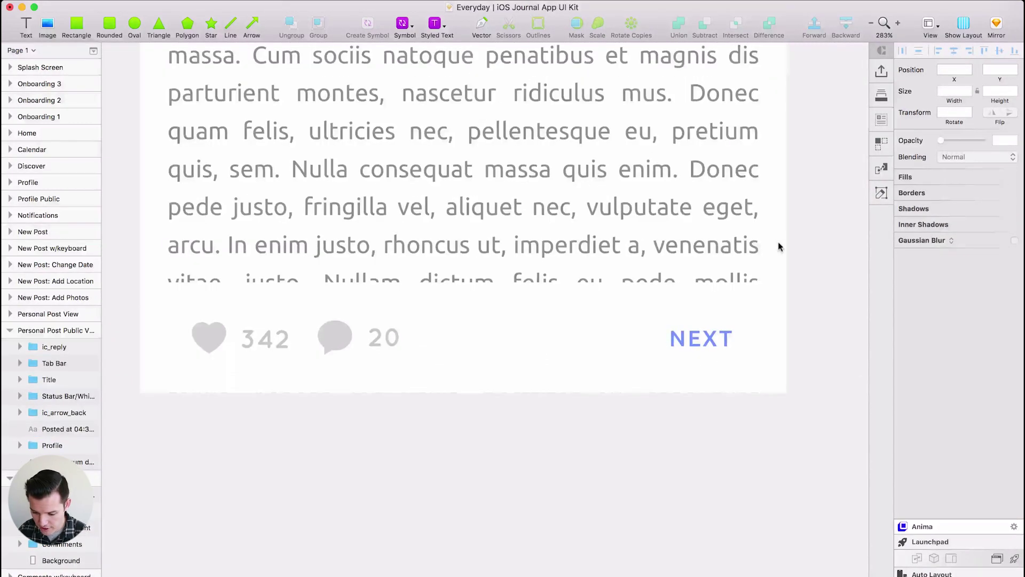
left_click(746, 299)
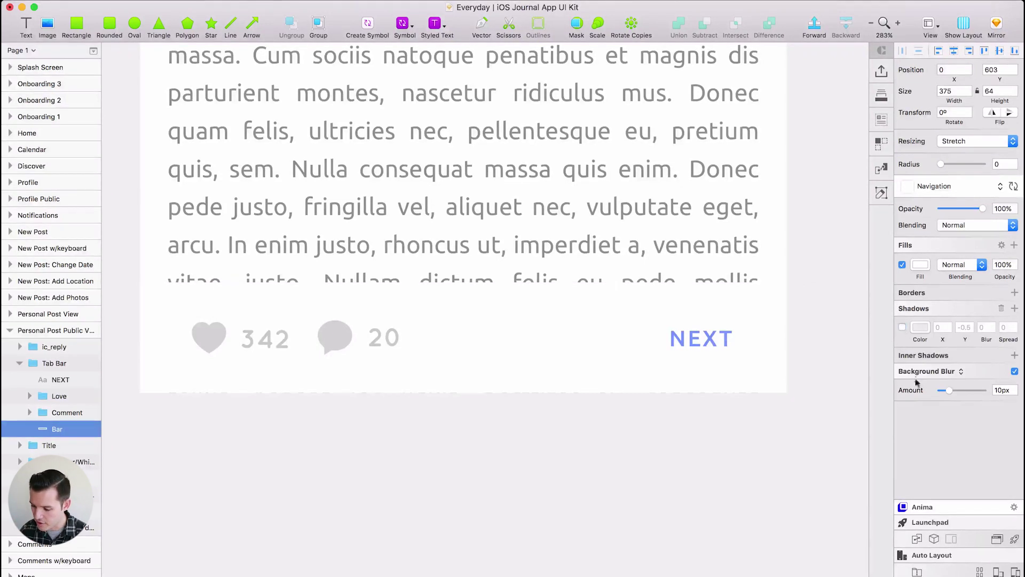
left_click(935, 356)
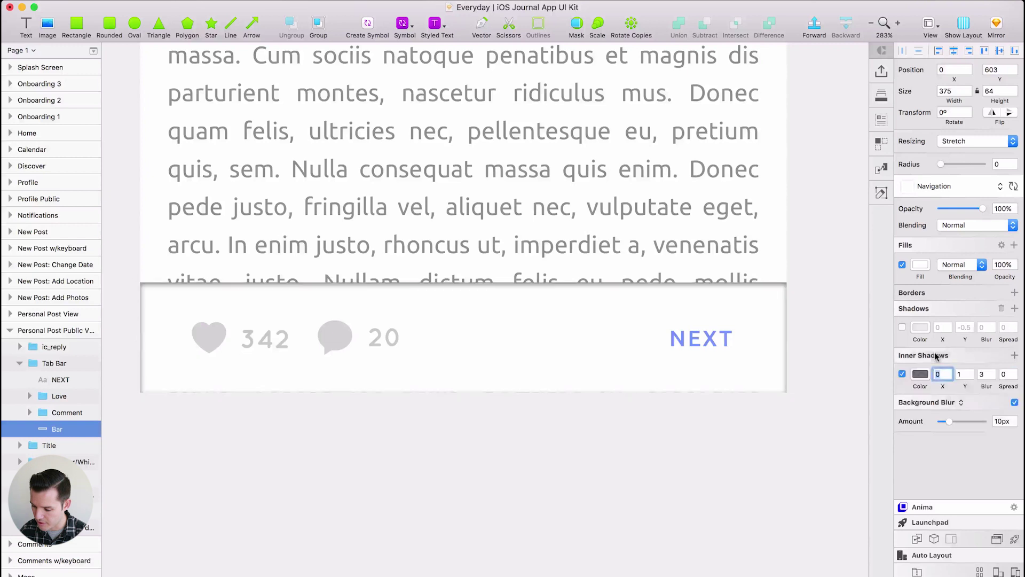
left_click(1014, 402)
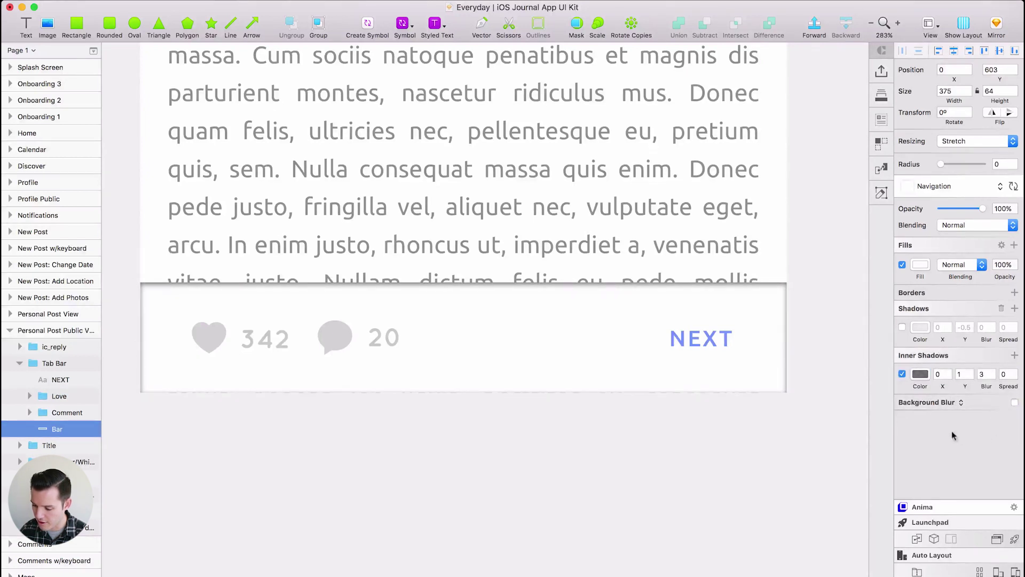
Set the inner shadow to Y 0.5 and blur 0, coloured grey 9F9F9F at 50% alpha.
left_click(992, 377)
left_click(992, 377)
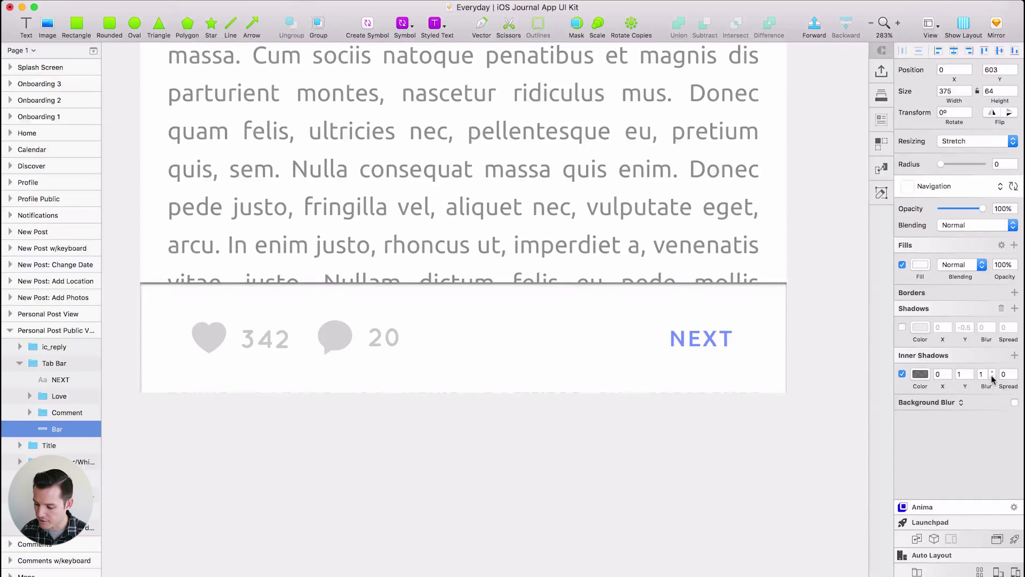
left_click(963, 373)
type("0.5")
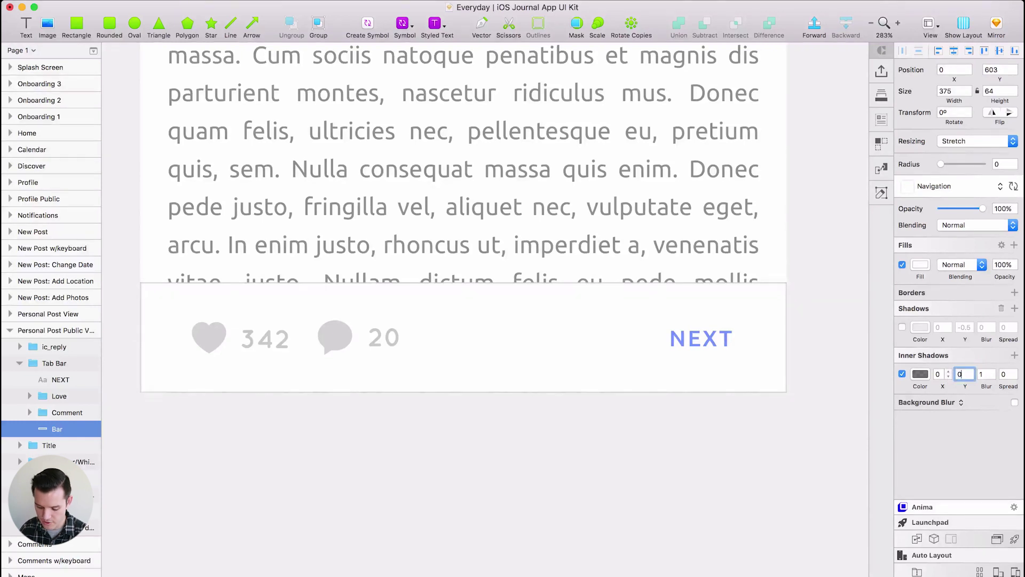
key("Return")
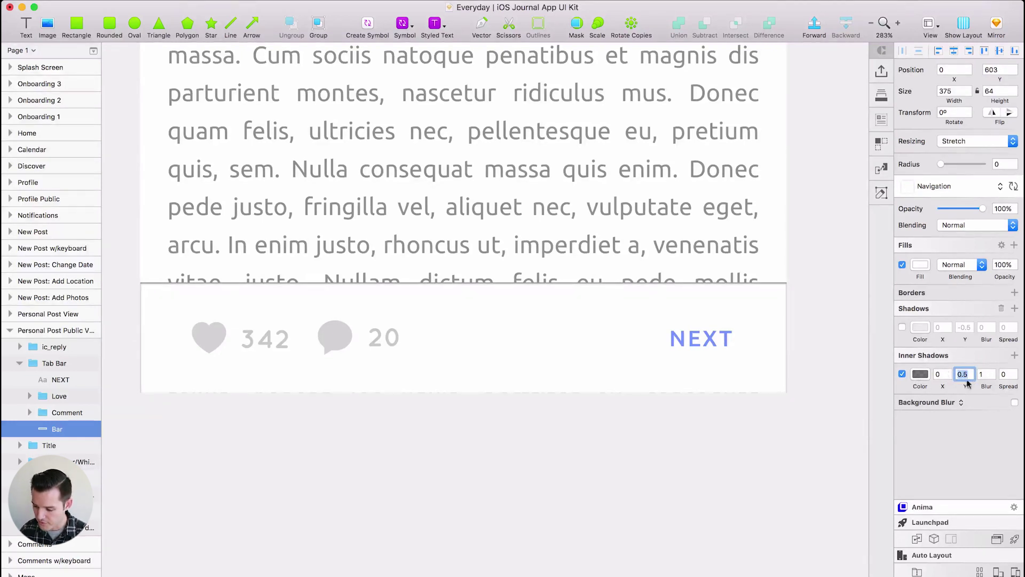
left_click(992, 377)
left_click(920, 374)
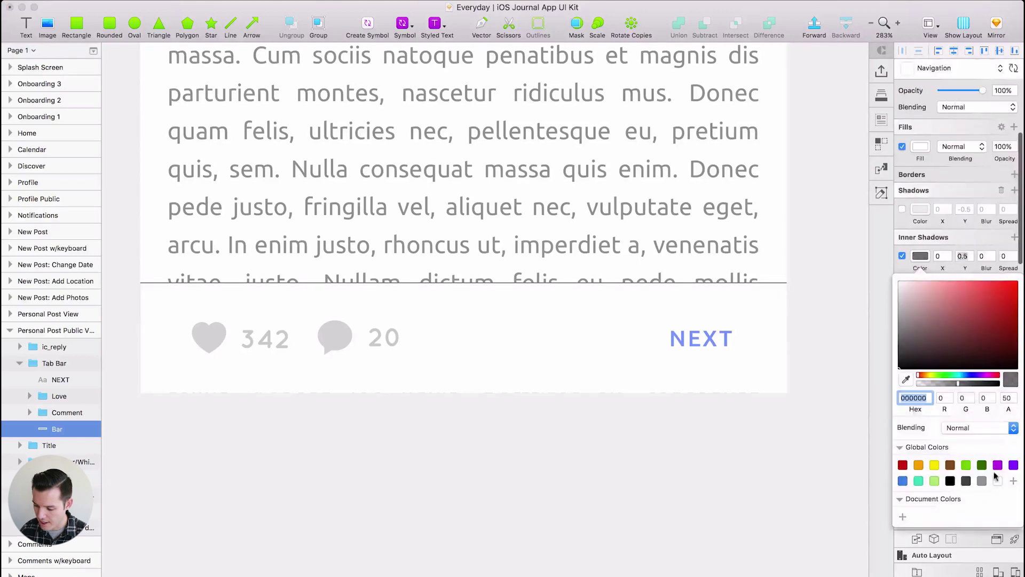
mouse_move(915, 332)
left_mouse_down()
mouse_move(885, 297)
mouse_move(880, 313)
left_mouse_up()
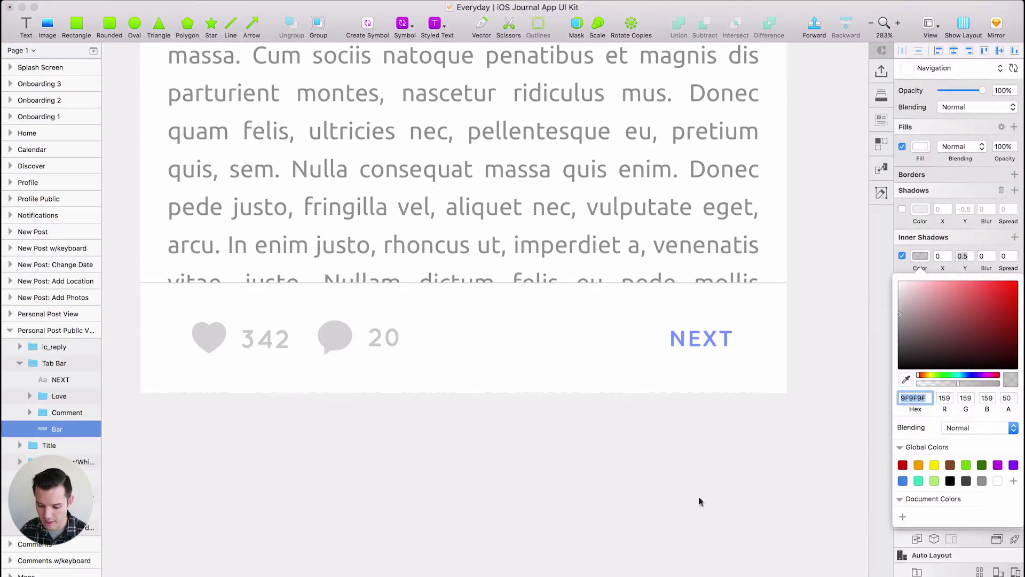
left_click(677, 528)
Inspect the Bar's shadow up close, then Option-drag a duplicate of the Bar up over the body text.
key("super+plus")
key("super+plus")
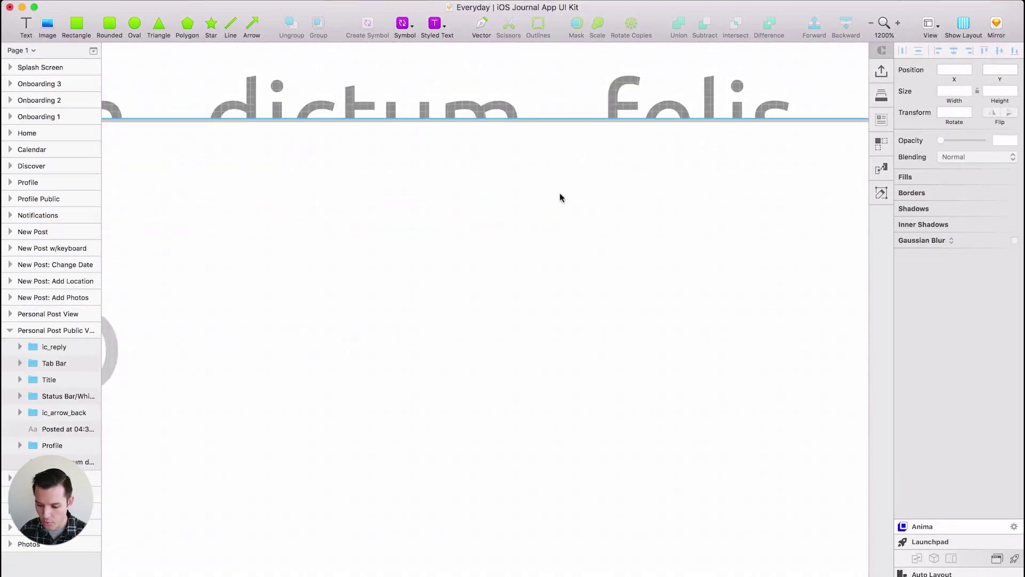
left_click(560, 196)
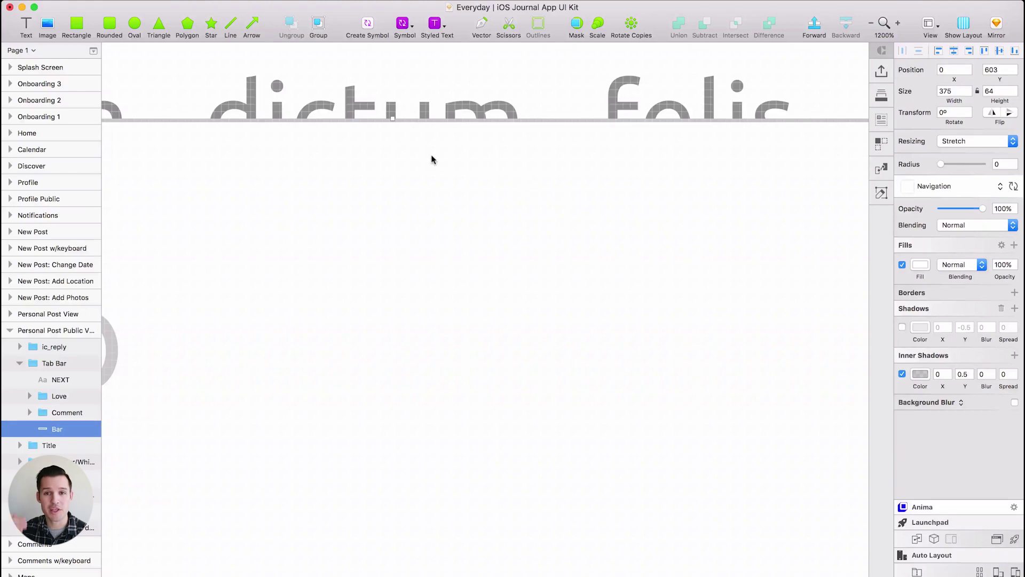
key("super+minus")
key("super+minus")
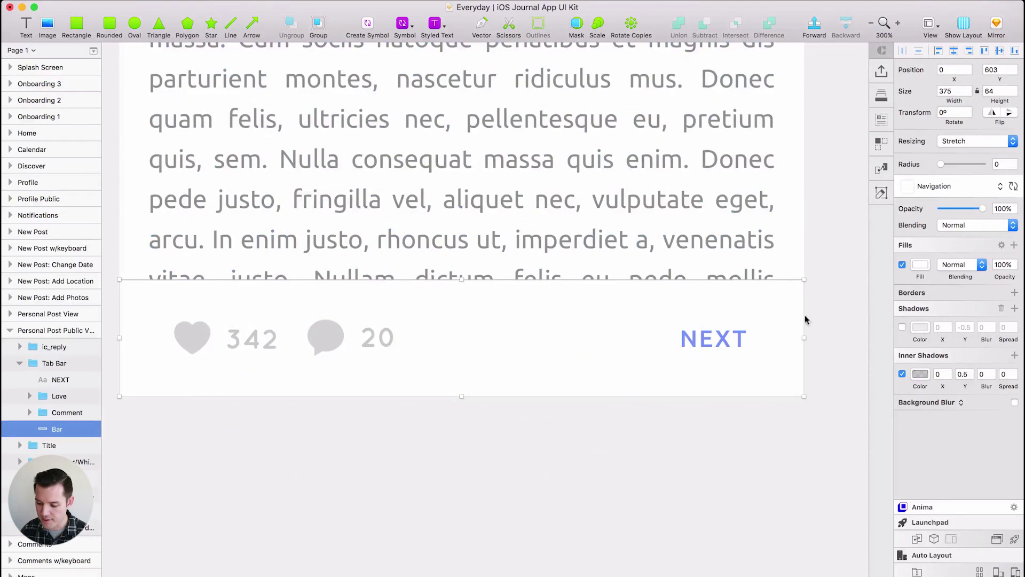
left_click_drag(796, 320, 796, 201)
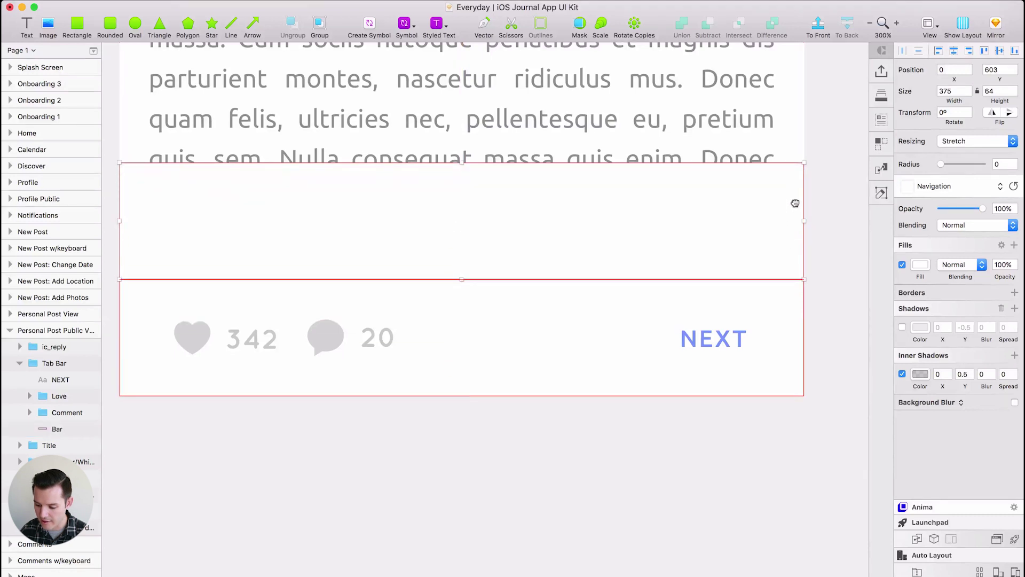
left_click(843, 262)
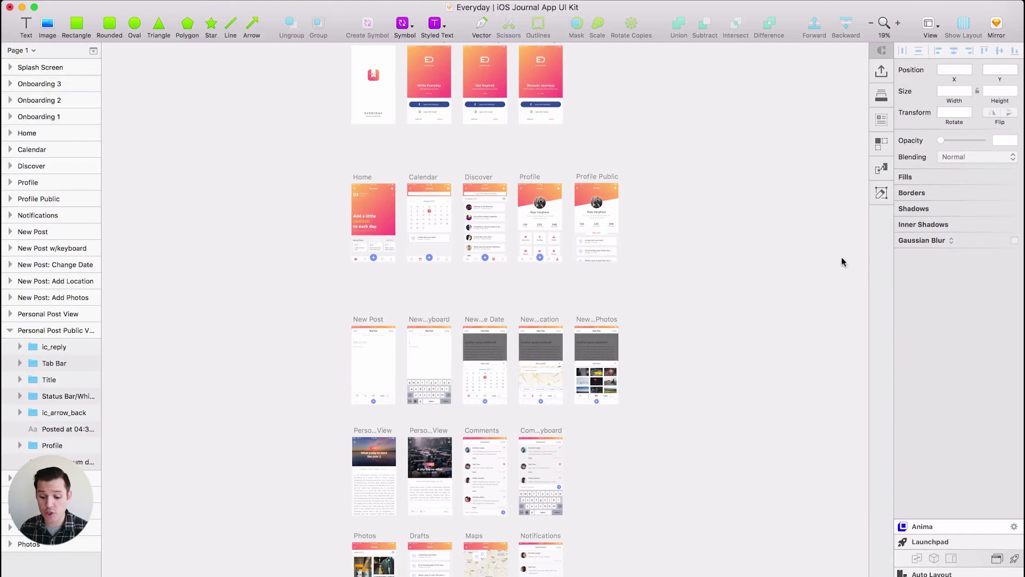
key("z")
left_click_drag(274, 385, 614, 575)
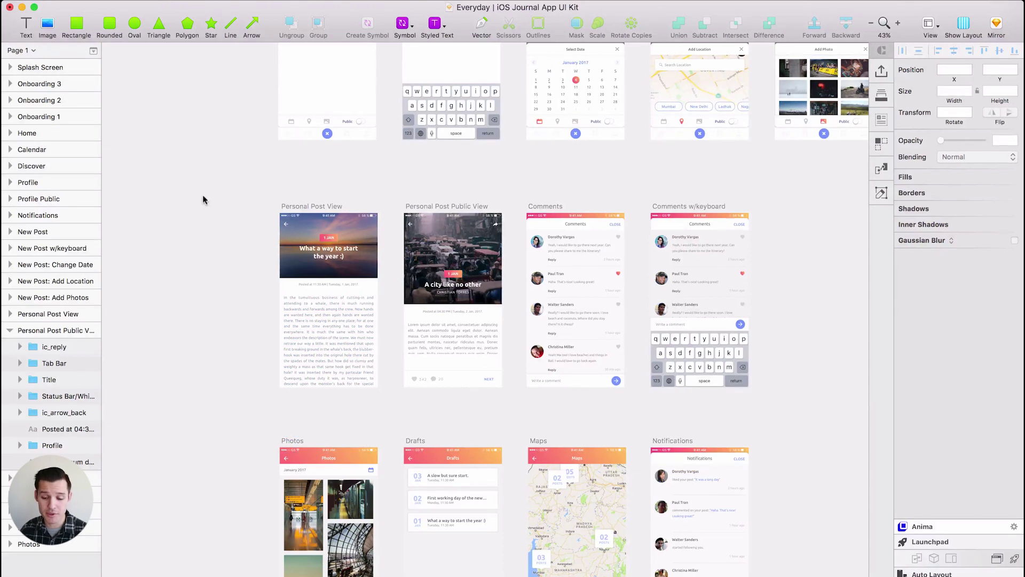
Reduce the document's image resolutions with File > Reduce File Size.
left_click(81, 0)
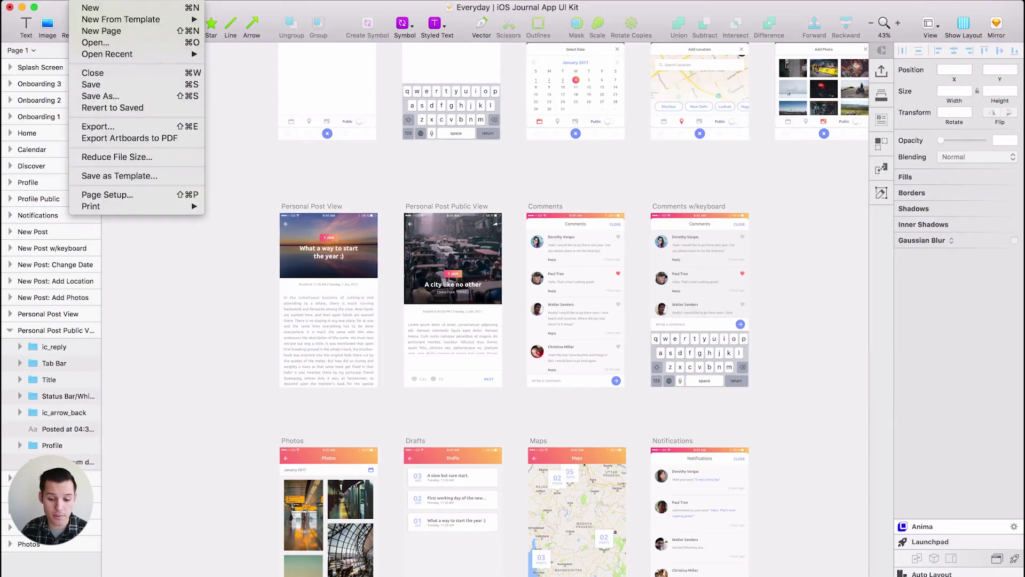
left_click(126, 157)
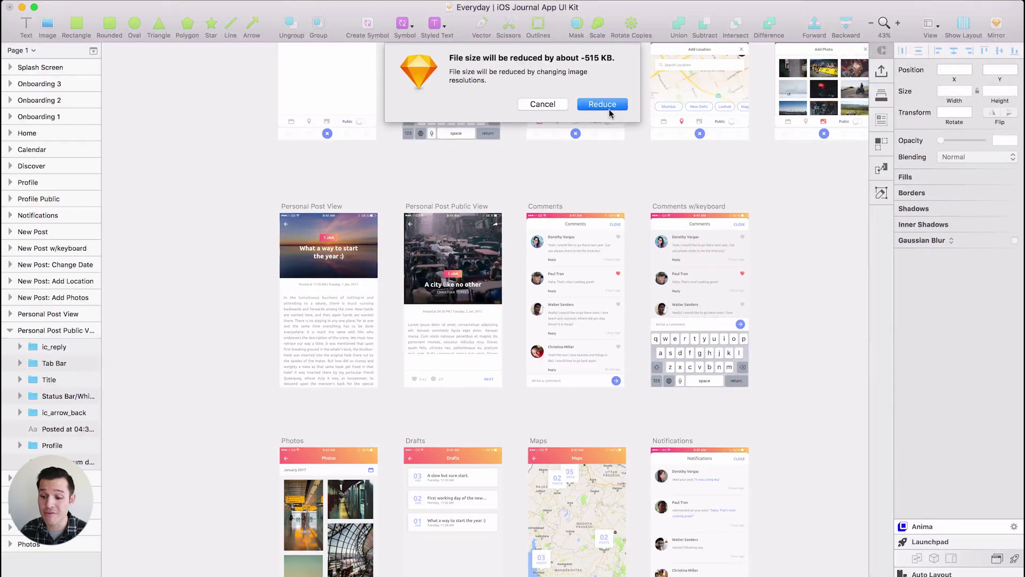
left_click(610, 109)
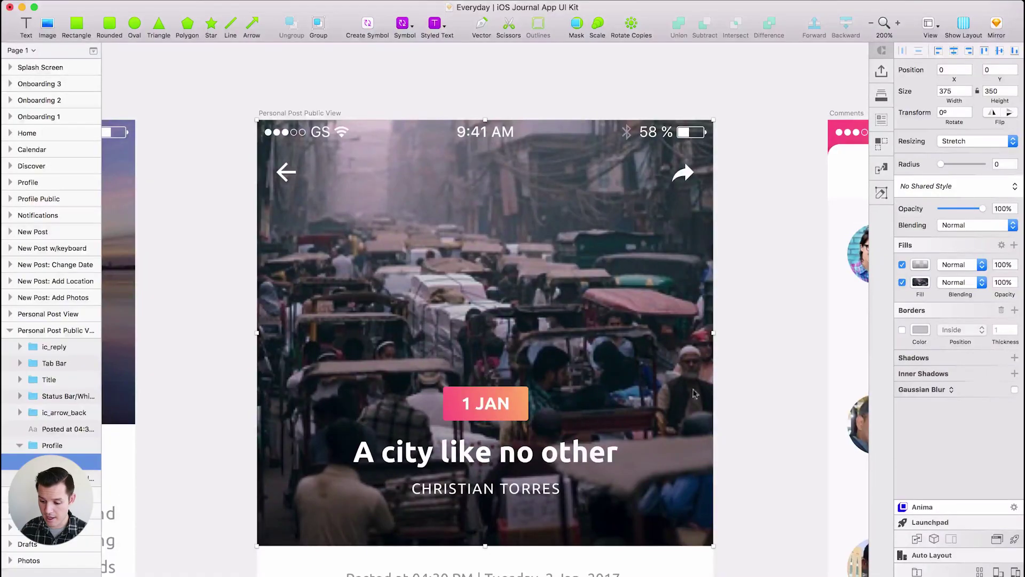
Toggle the Profile group's visibility off and on, then expand it in the layer list.
scroll(711, 351, "down", 2)
scroll(711, 350, "left", 2)
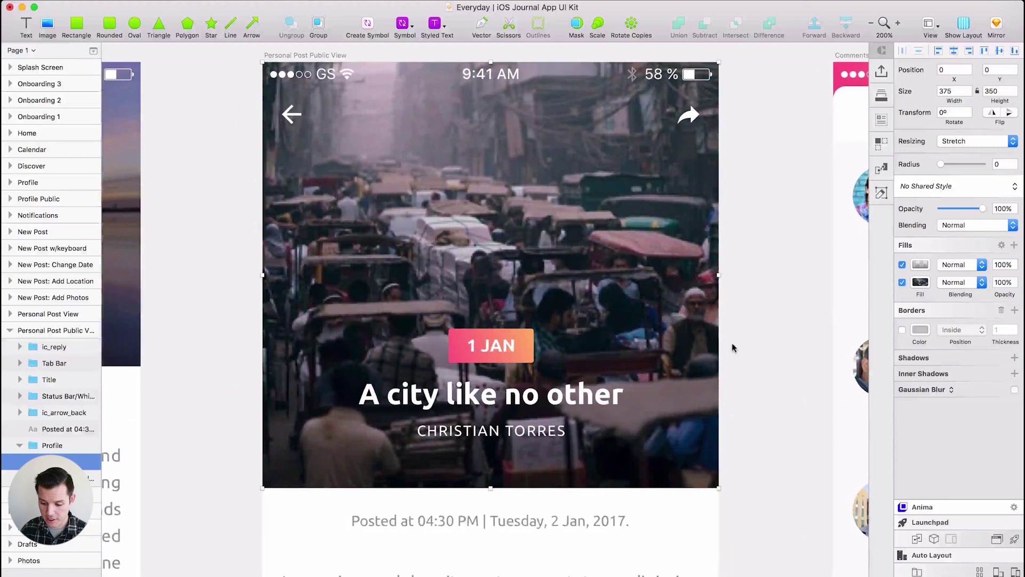
left_click(86, 447)
left_click(86, 447)
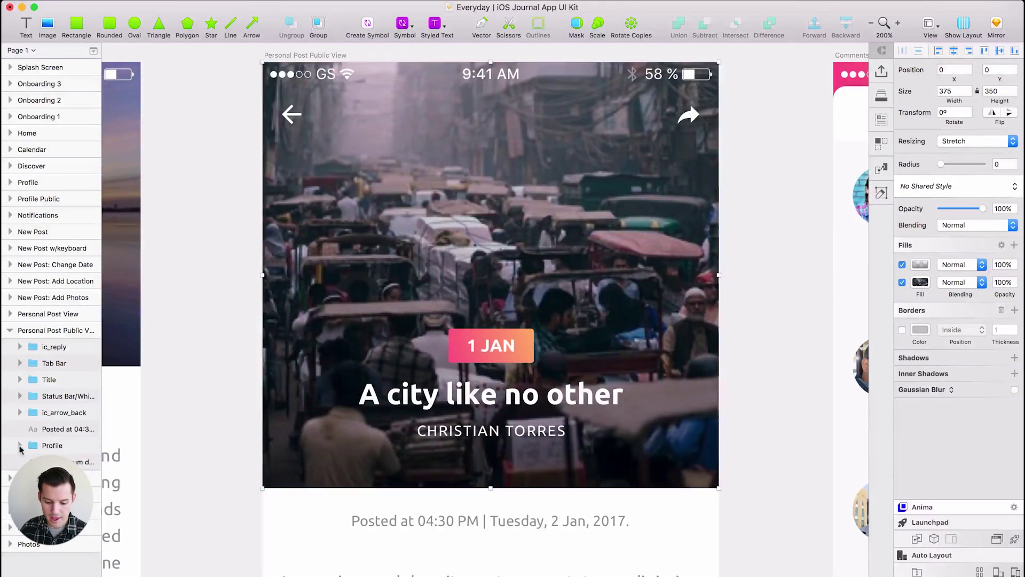
left_click(20, 446)
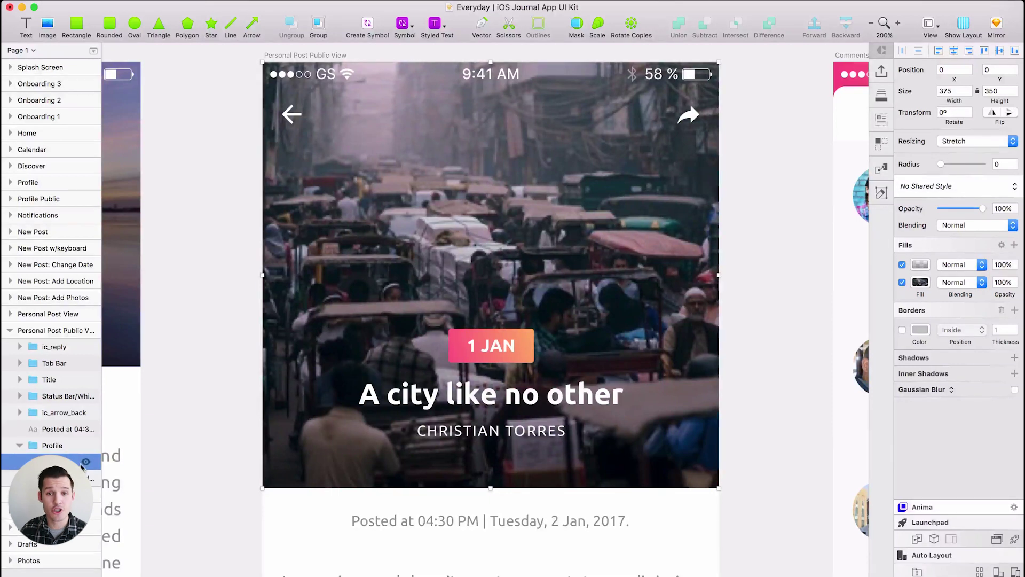
Switch off the header's overlay fill, keep the photo fill on, and open the photo fill's options.
left_click(902, 266)
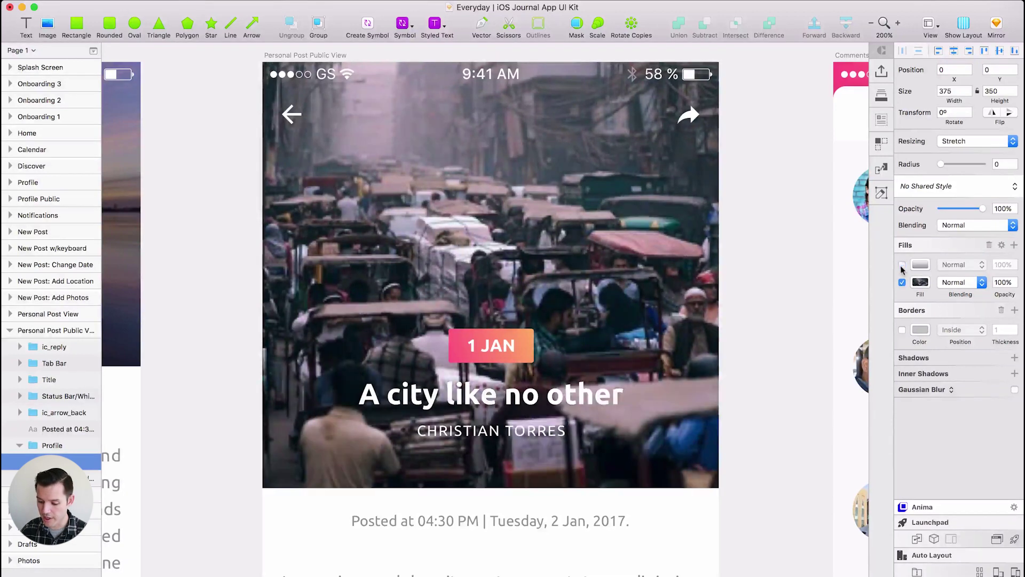
left_click(902, 266)
left_click(902, 265)
left_click(902, 283)
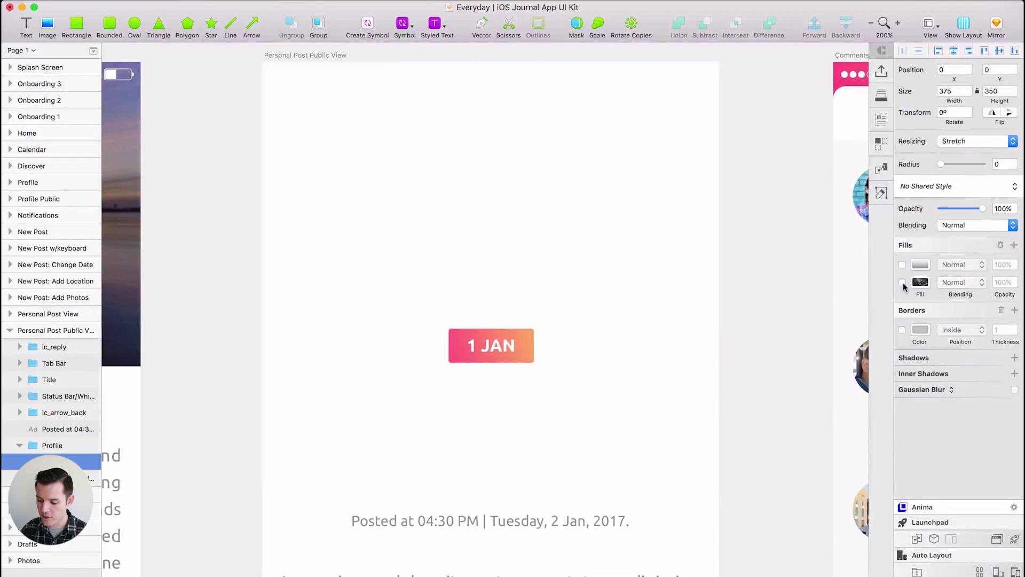
left_click(903, 282)
left_click(920, 282)
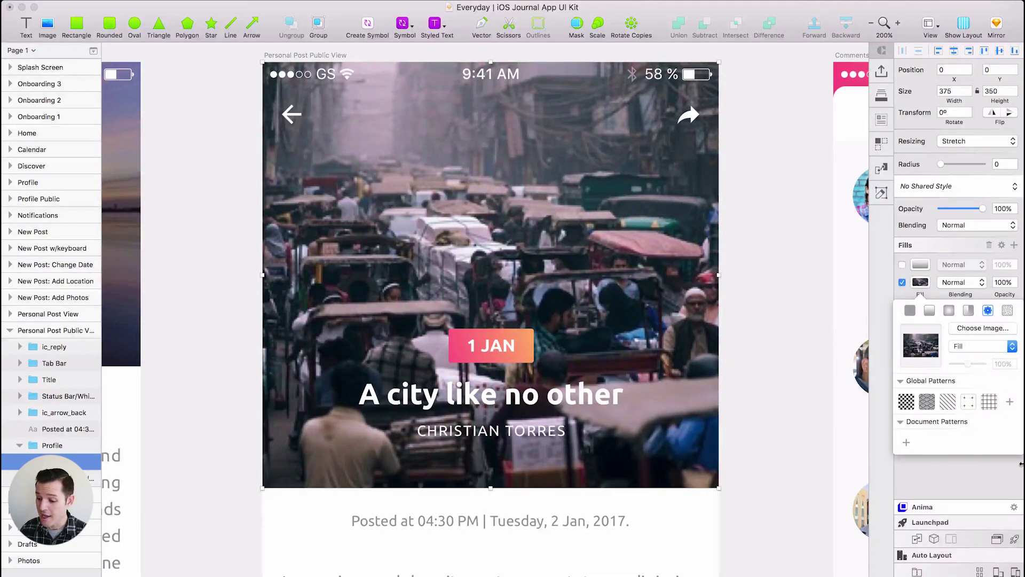
Replace the header's photo fill with the downloaded sunset skyline JPG.
left_click_drag(1021, 463, 948, 464)
left_click(844, 284)
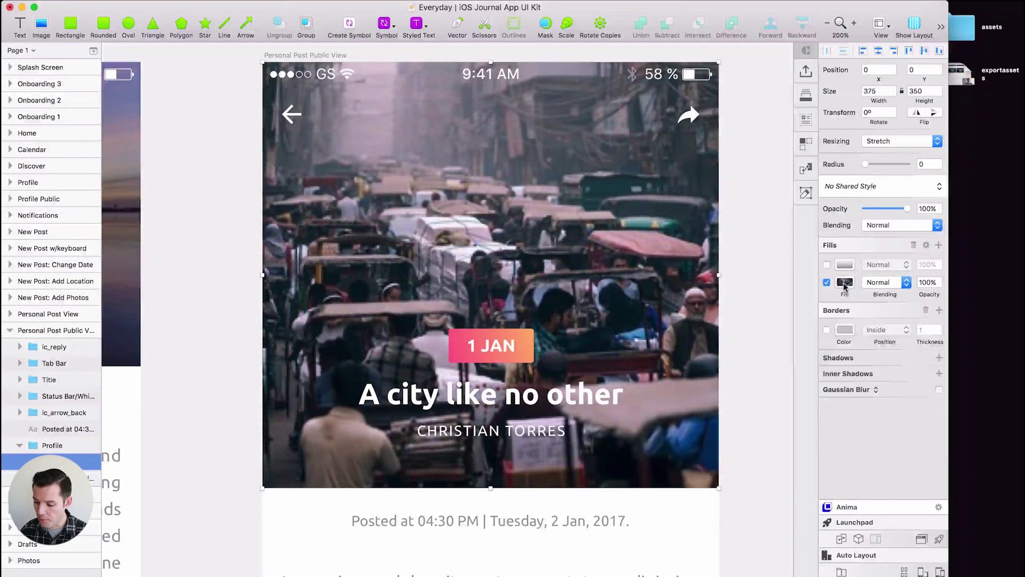
left_click(844, 285)
left_click(801, 574)
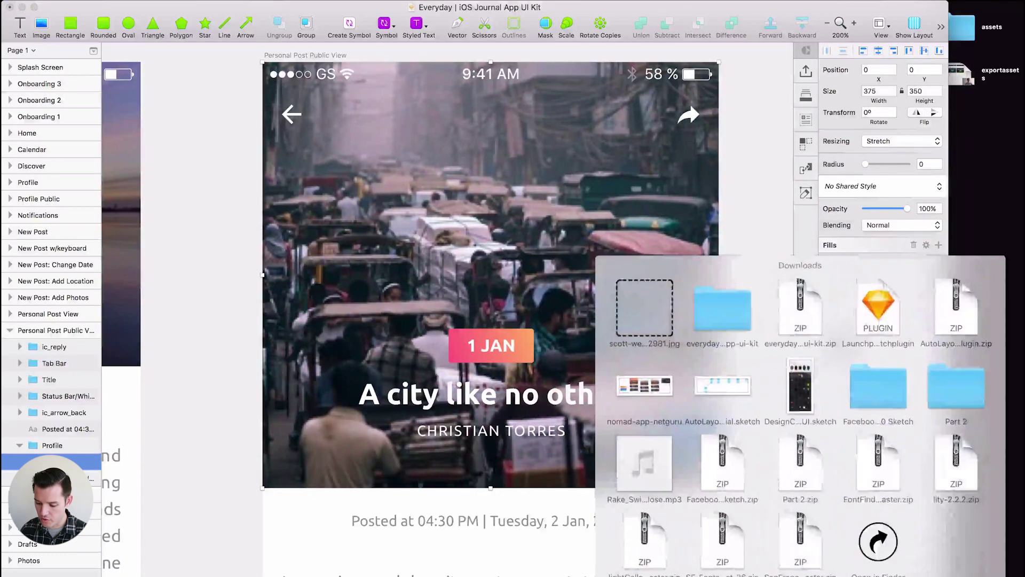
left_click_drag(645, 307, 852, 351)
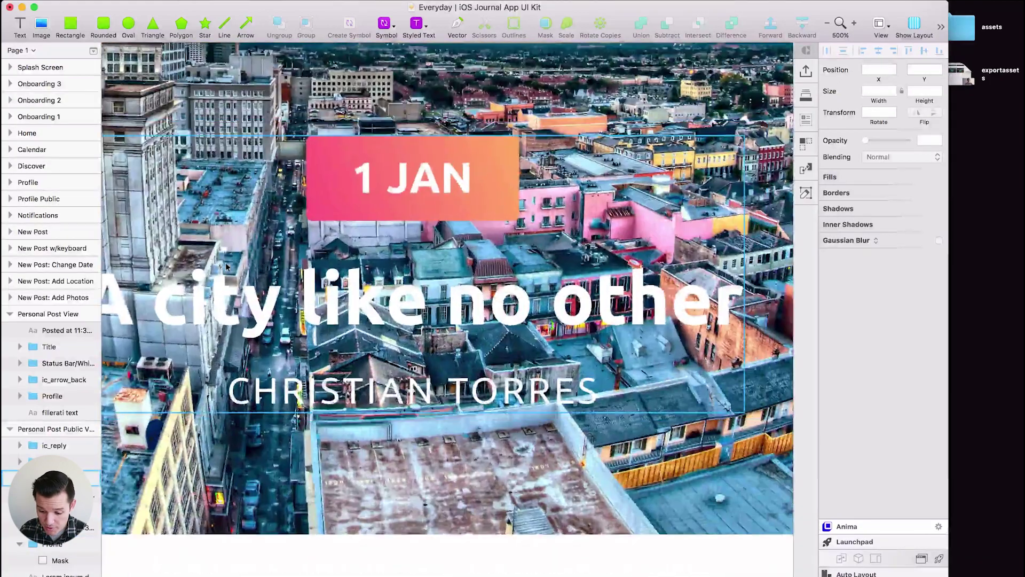
Set the pink 1 JAN label's corner radius from 2 to 0.
left_click(388, 141)
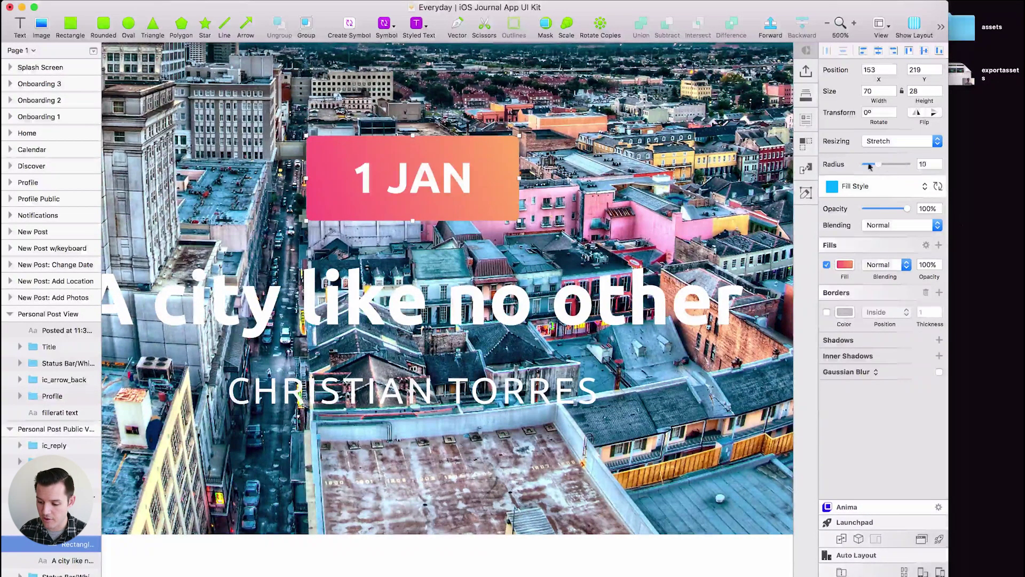
left_click_drag(871, 164, 821, 168)
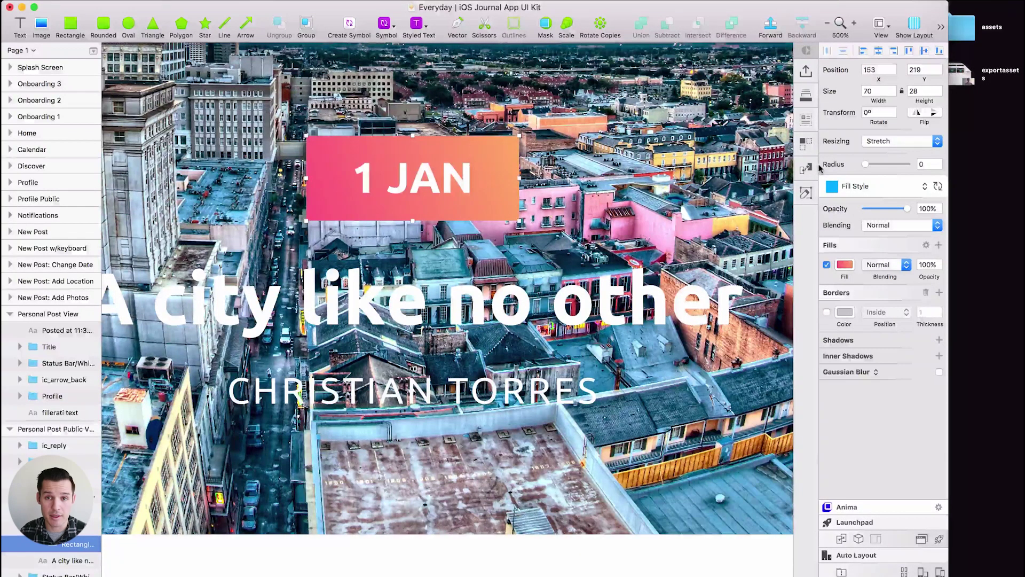
Reshape the 1 JAN label into a hexagon with new top and bottom midpoints nudged outward.
double_click(472, 160)
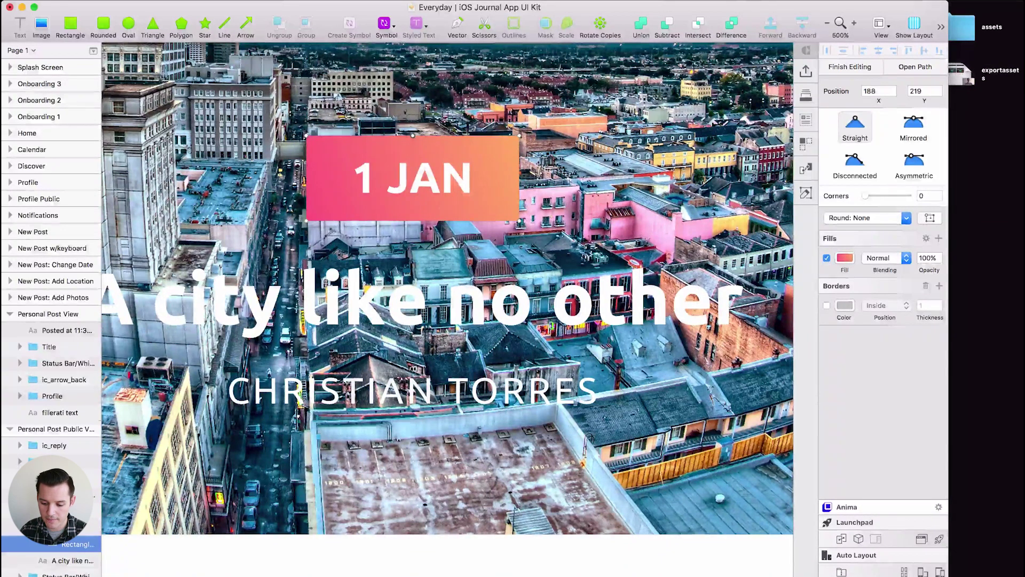
left_click(413, 220)
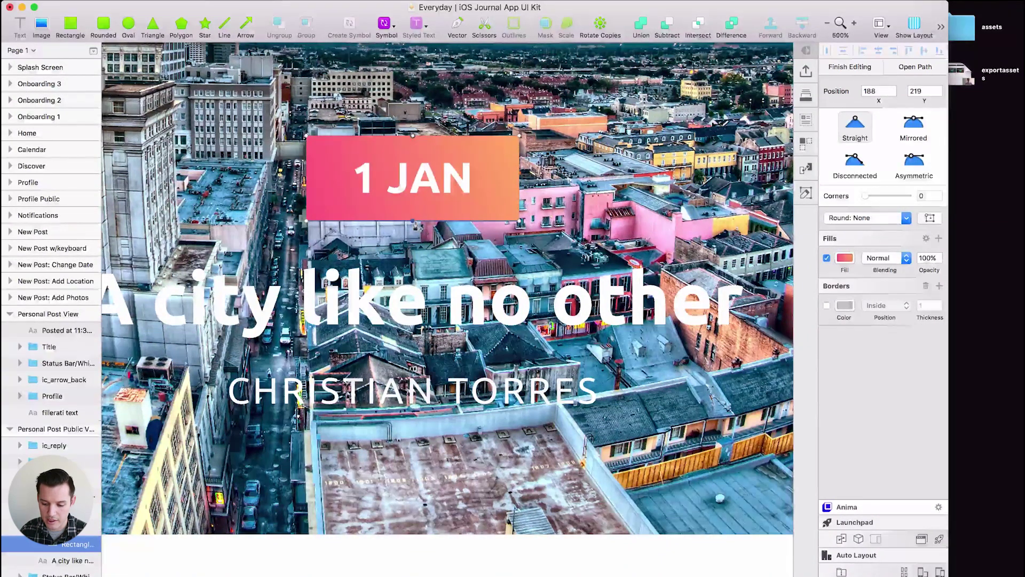
left_click(414, 137)
left_click(419, 142)
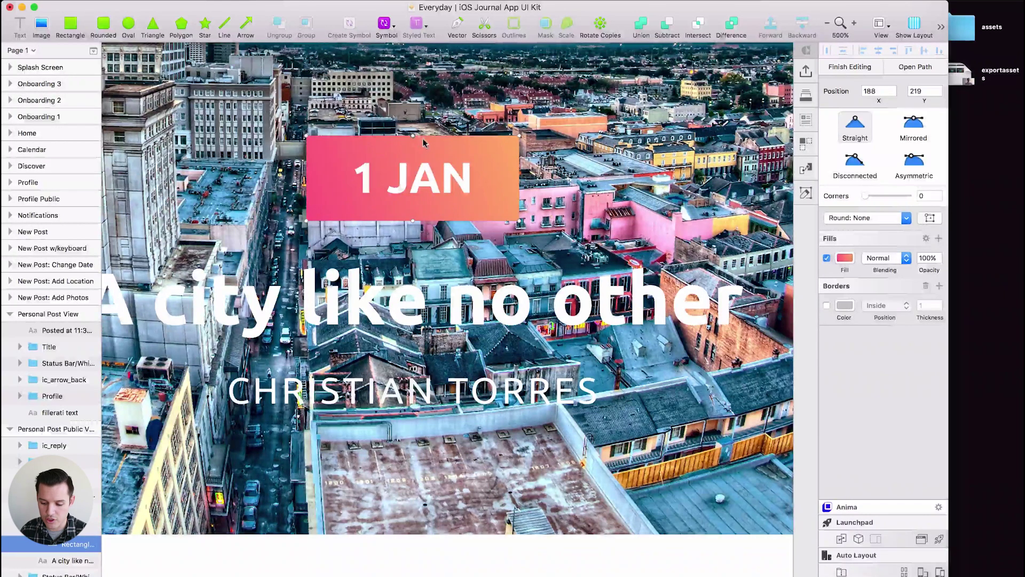
key("Up")
key("Up")
key("Up")
key("Up")
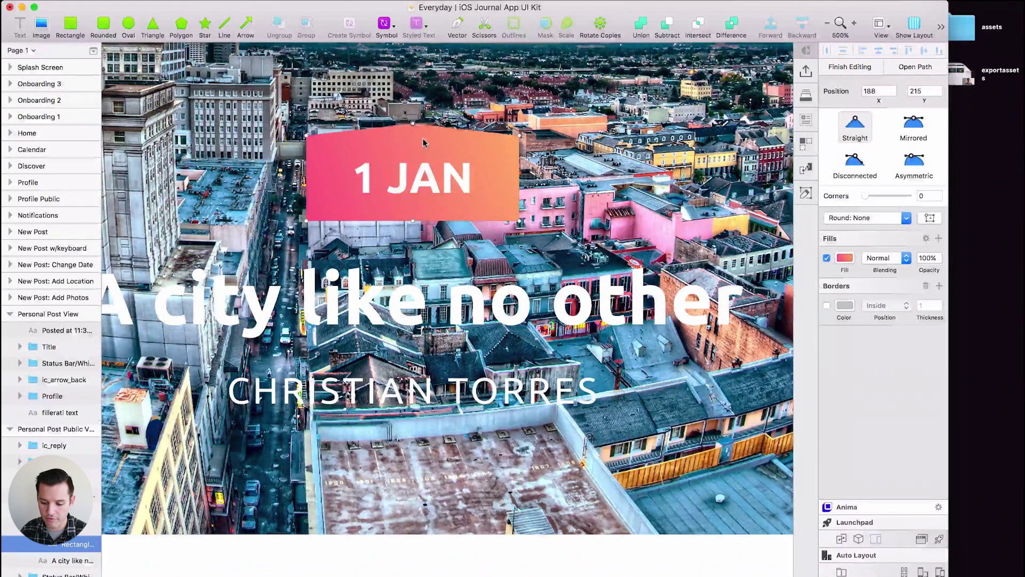
key("Tab")
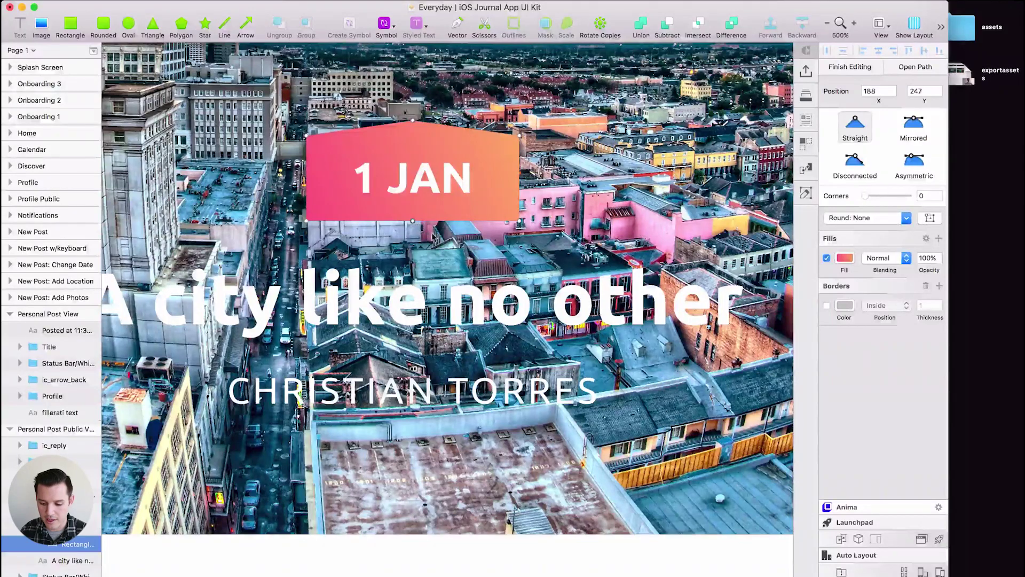
key("Down")
key("Down")
key("Down")
key("Down")
key("Down")
key("Down")
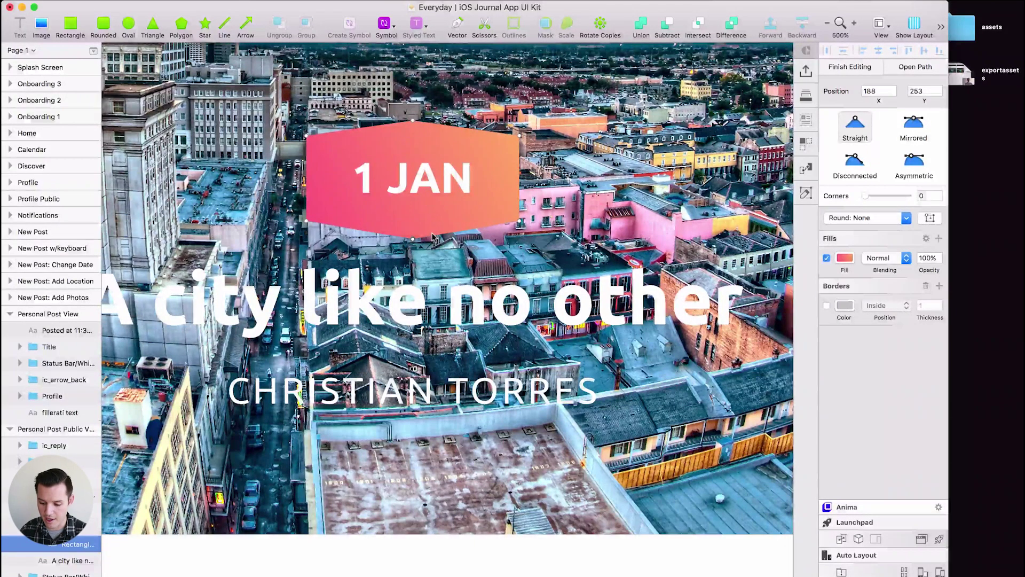
key("super+minus")
key("Escape")
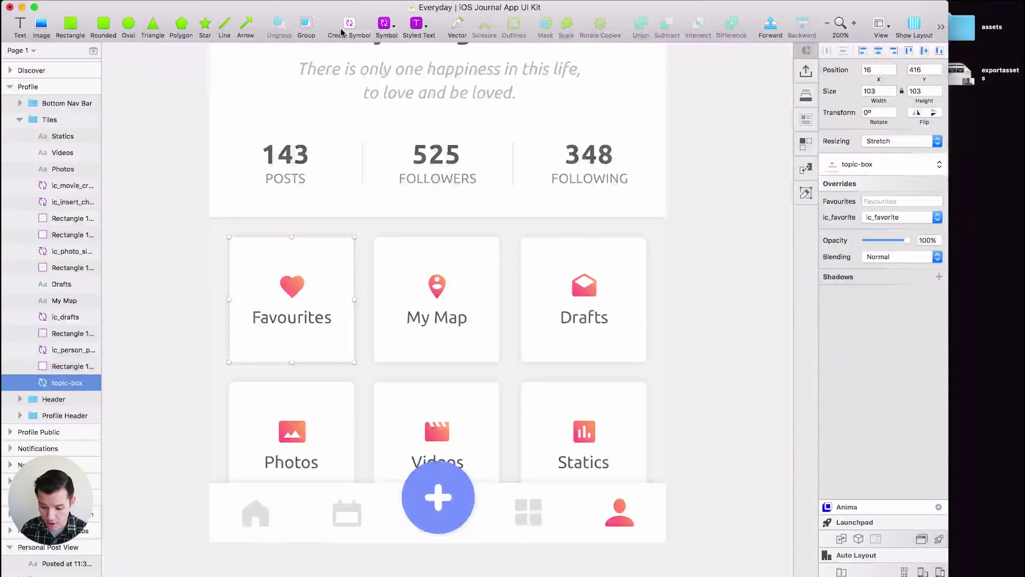
Inspect the Tiles group's layers, then open the Favourites tile's topic-box symbol master.
key("super+plus")
scroll(578, 222, "right", 5)
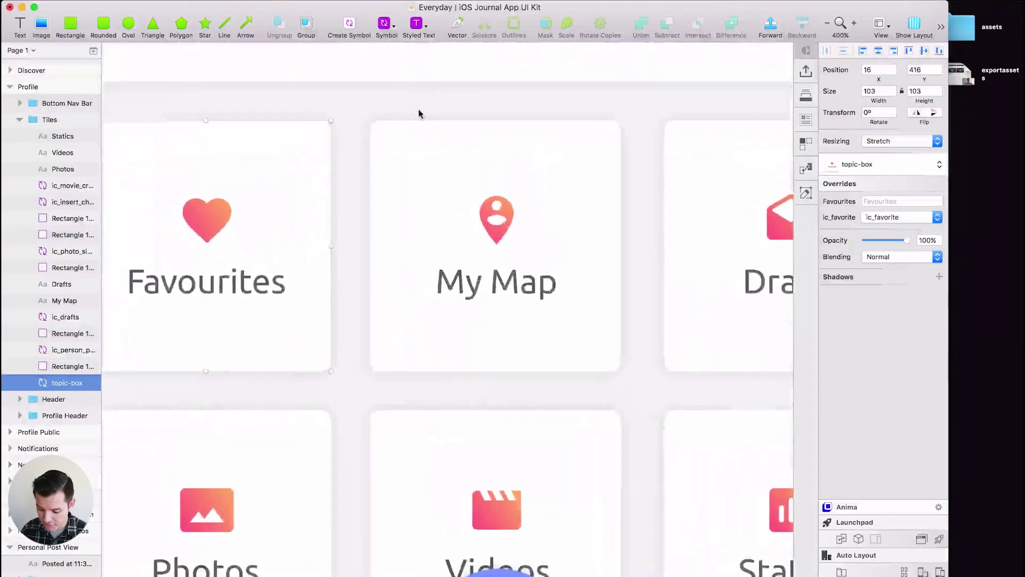
key("super+minus")
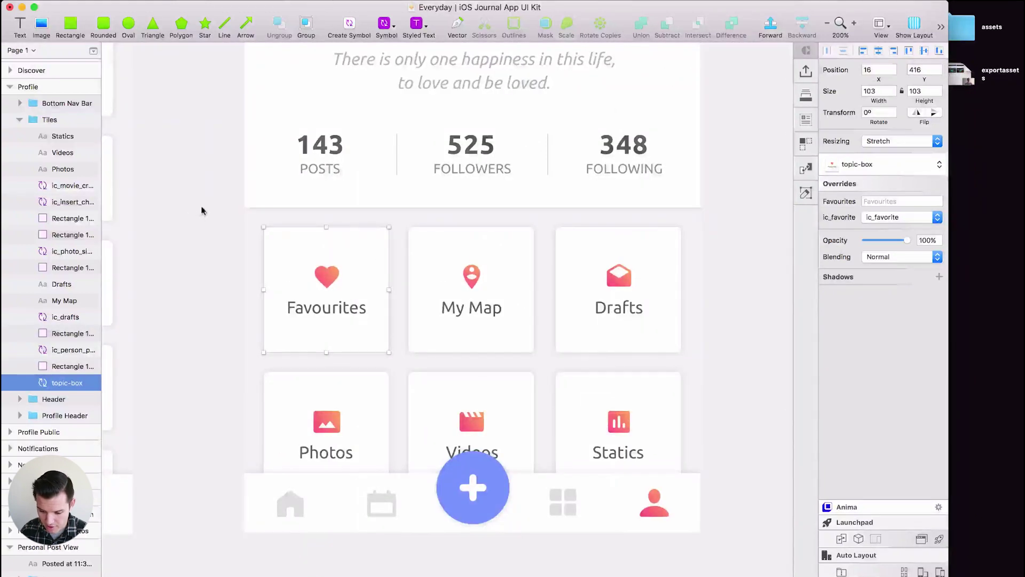
left_click_drag(202, 204, 732, 500)
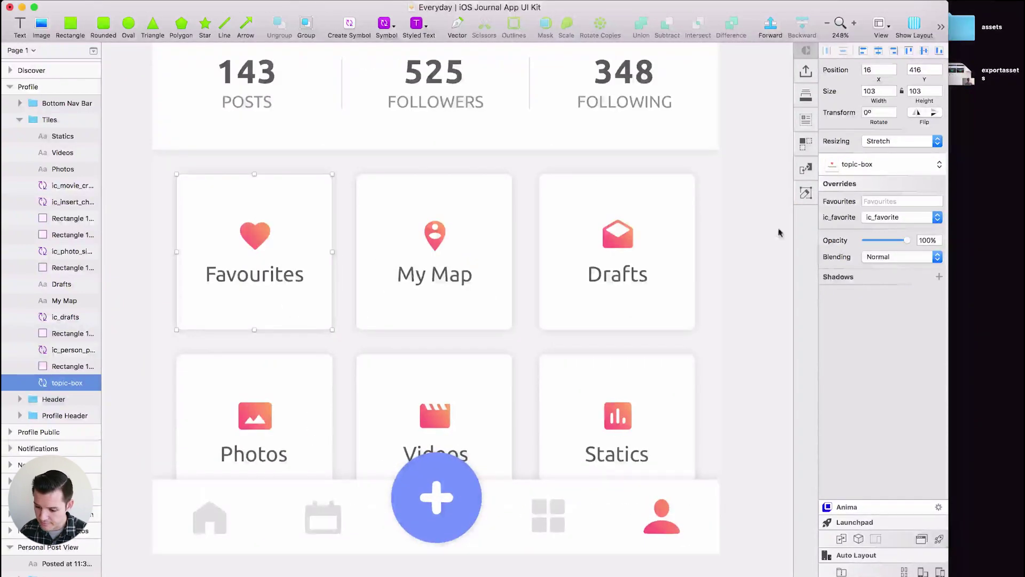
left_click(650, 221)
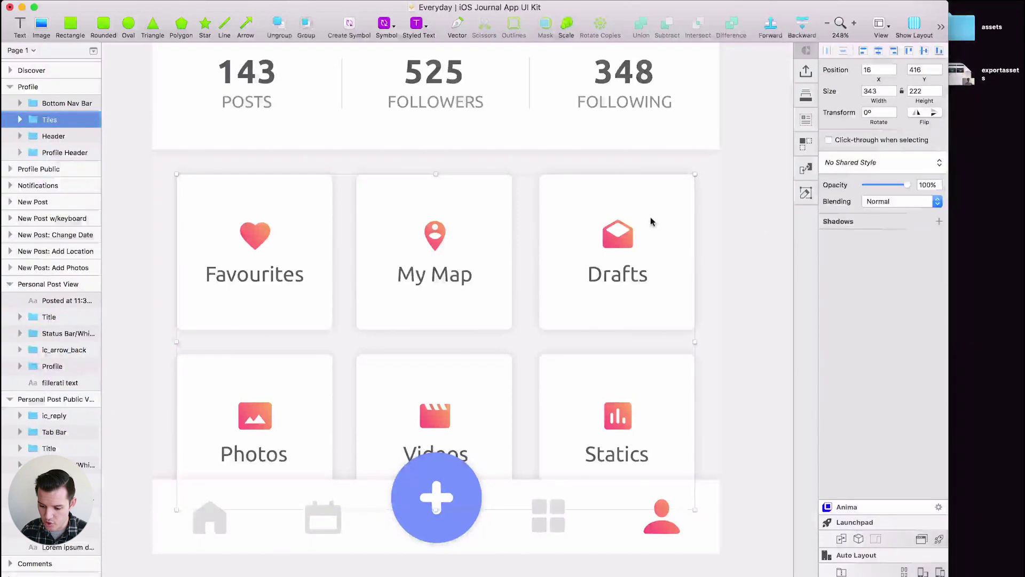
double_click(650, 220)
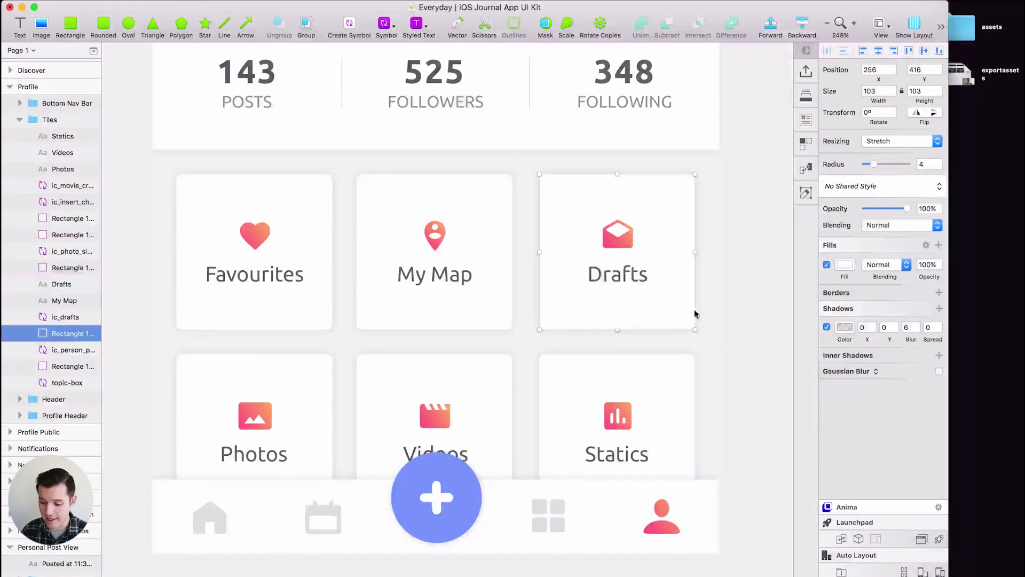
left_click(626, 244)
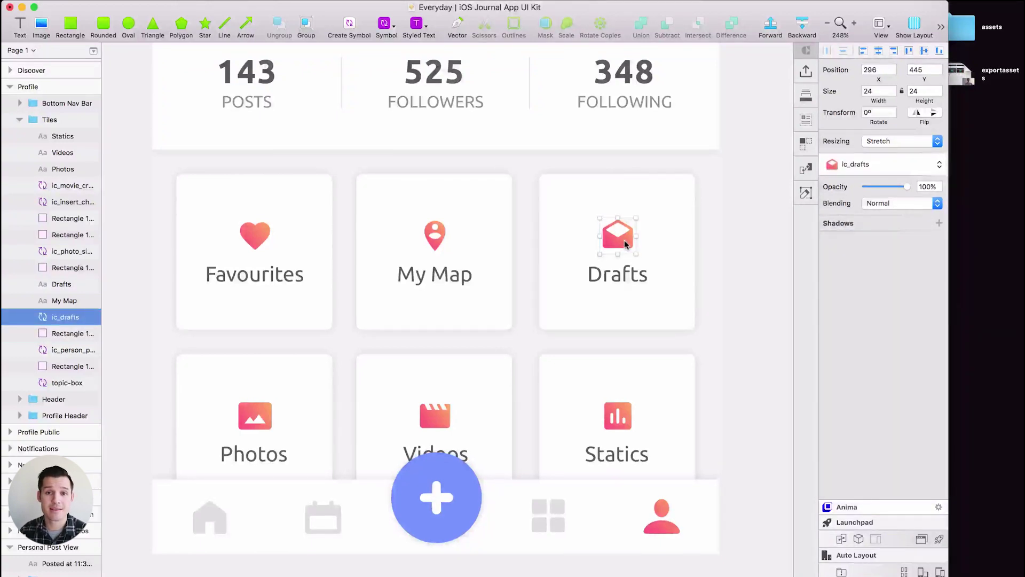
left_click(298, 214)
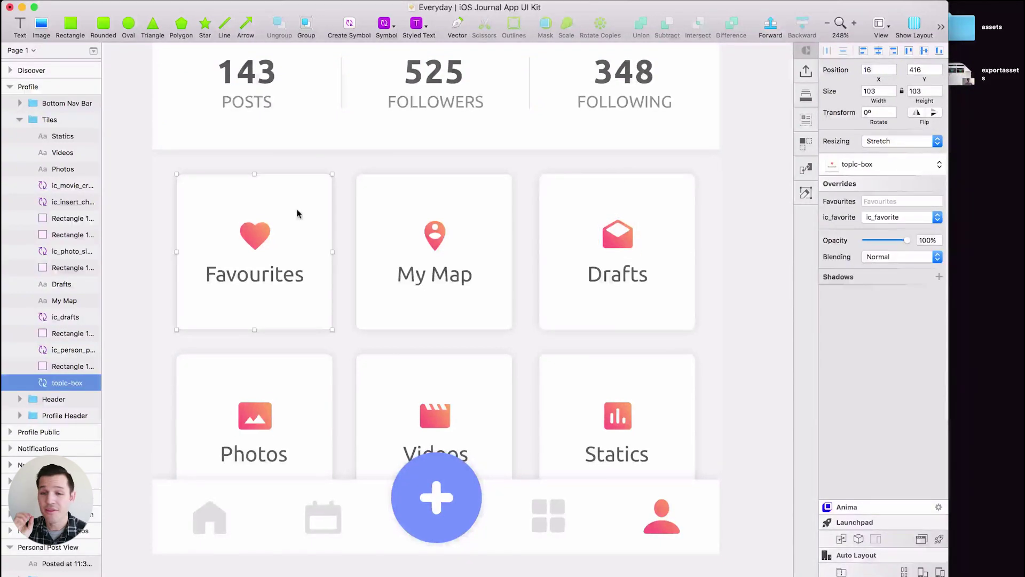
double_click(255, 243)
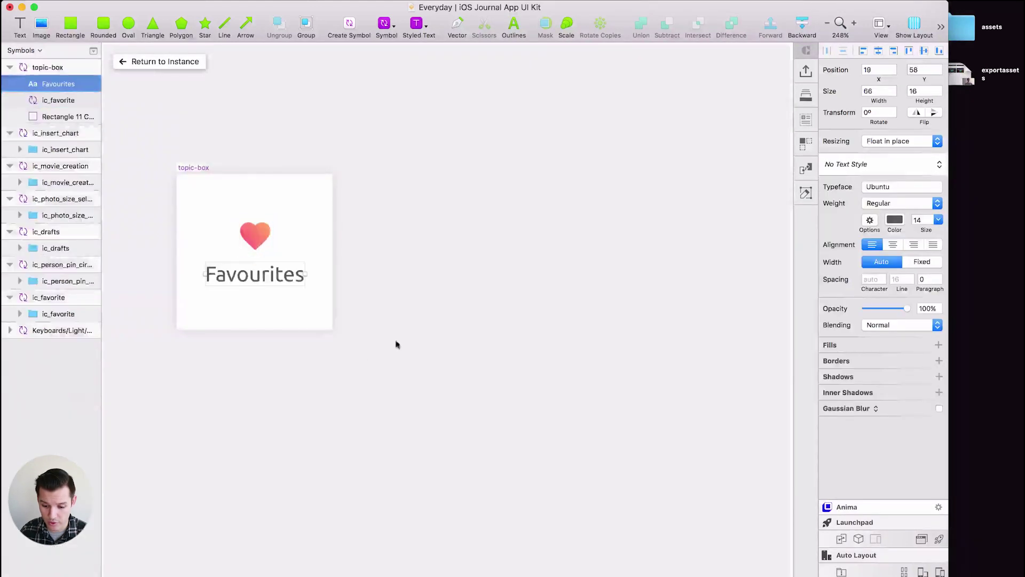
Inspect the heart icon and the topic-box master, then return to the Favourites instance.
left_click(519, 255)
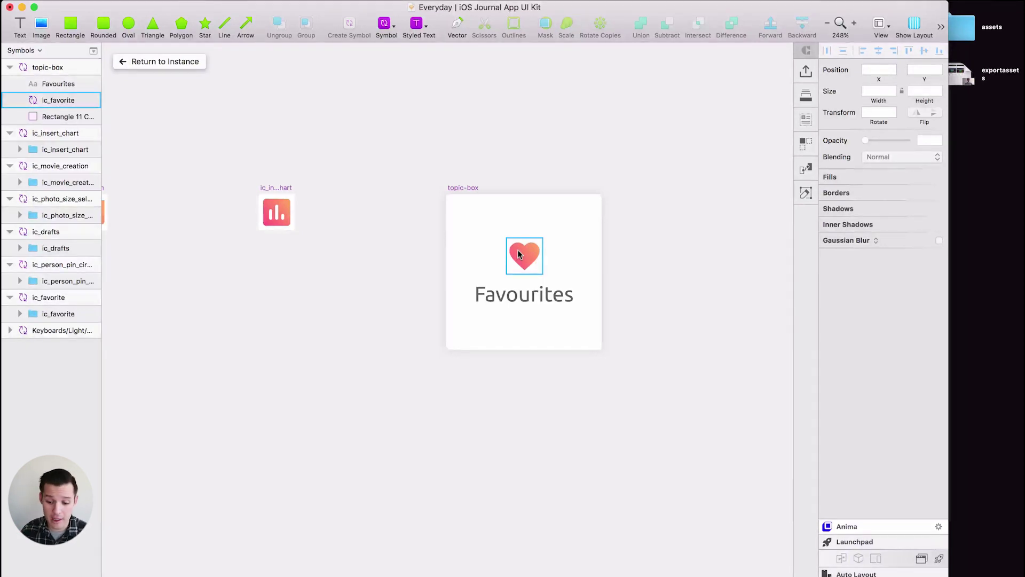
left_click(487, 256)
left_click_drag(322, 155, 256, 155)
left_click(439, 254)
left_click(440, 254)
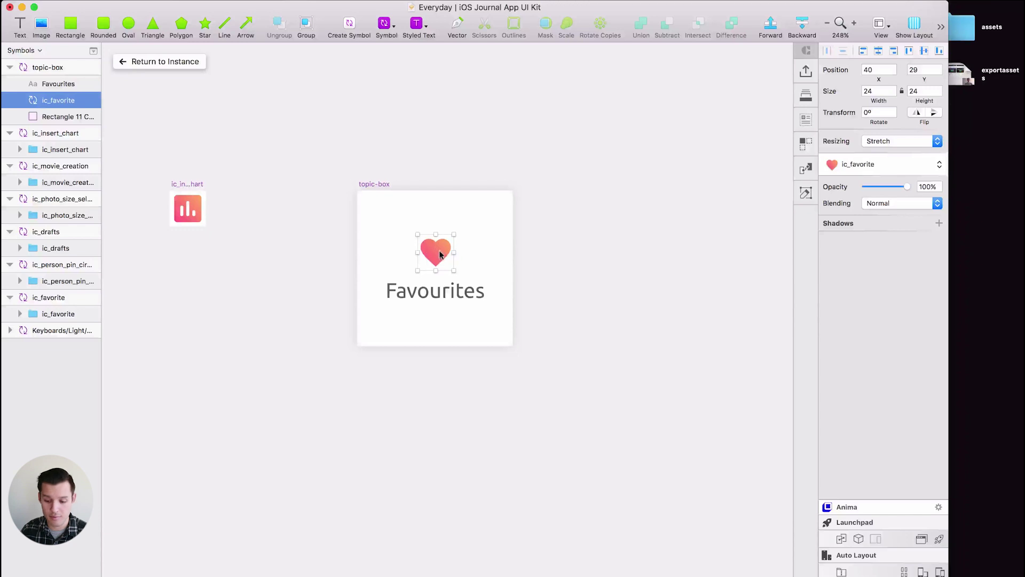
left_click(372, 184)
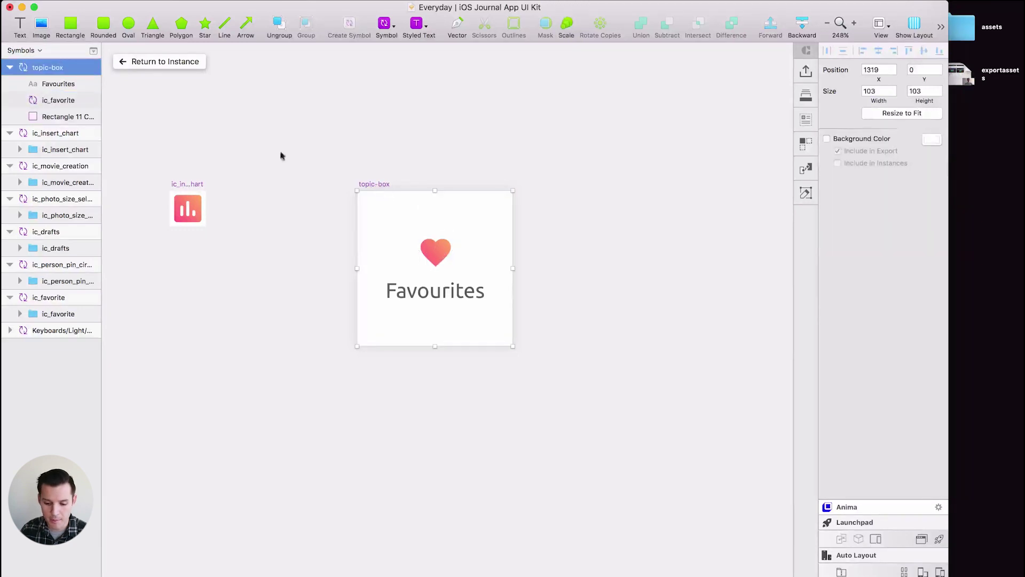
left_click(145, 64)
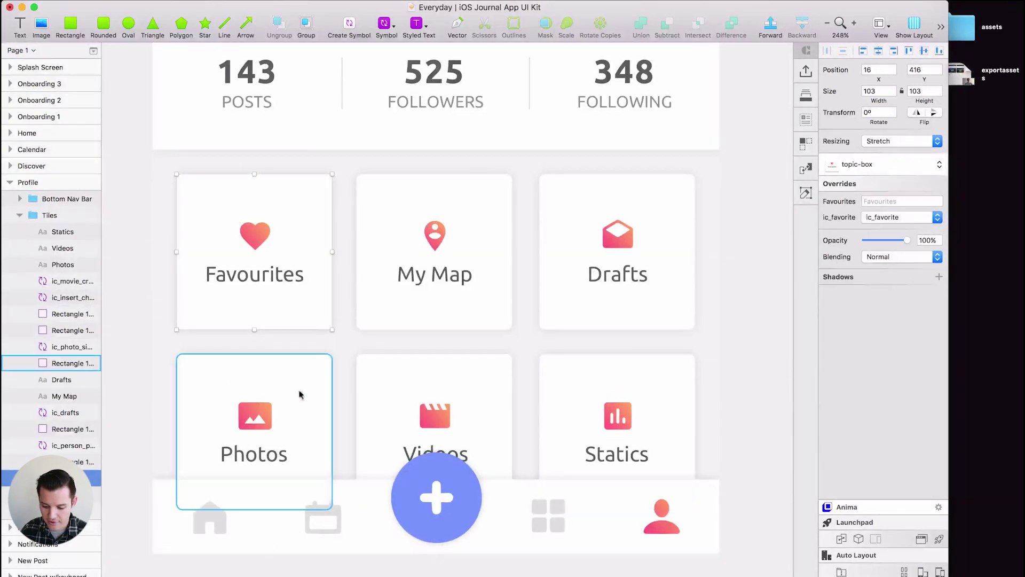
Override the Favourites tile's label to 'Hearts', then check the label in its master.
left_click(362, 220)
left_click(305, 204)
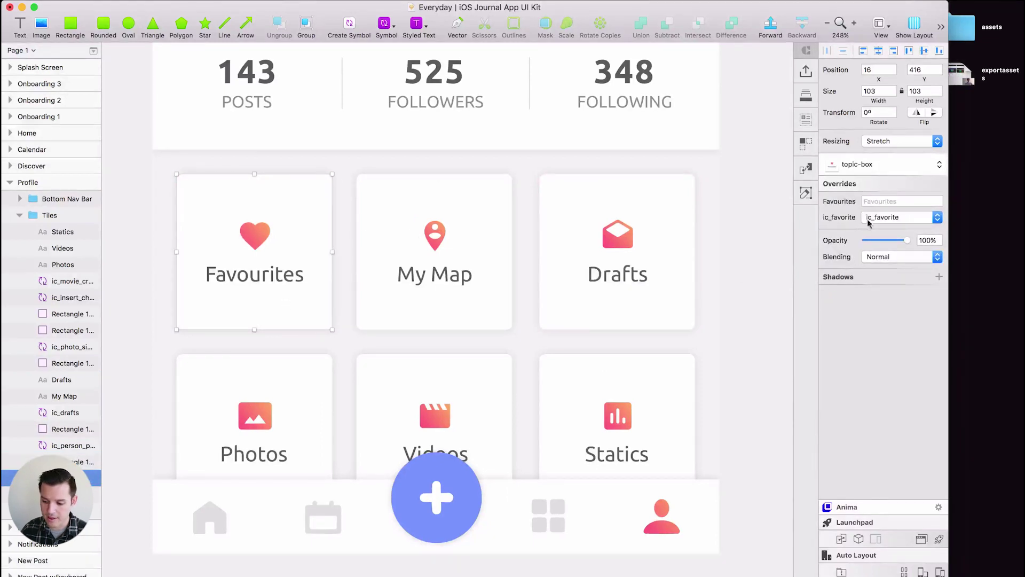
left_click(875, 201)
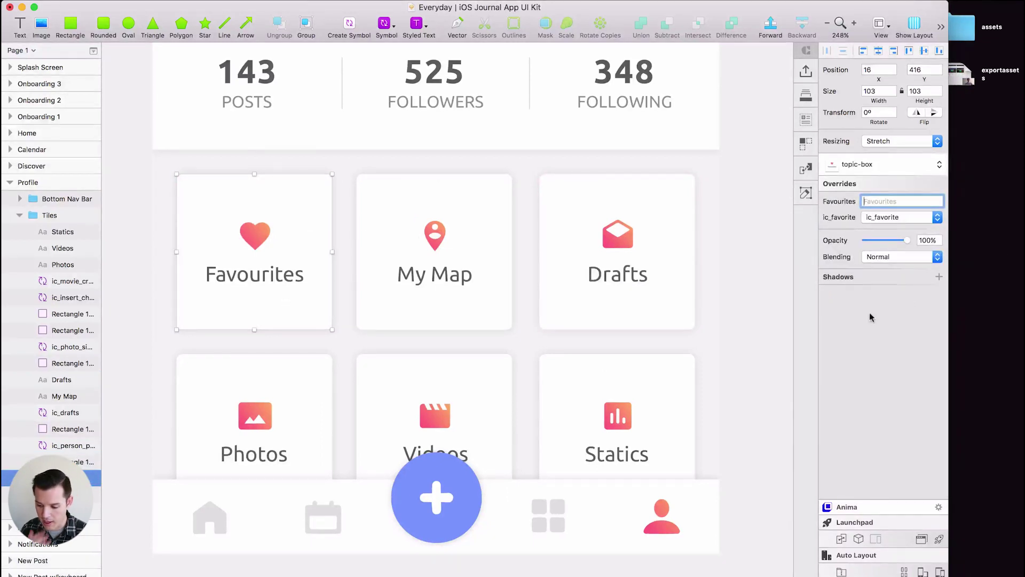
type("Hearts")
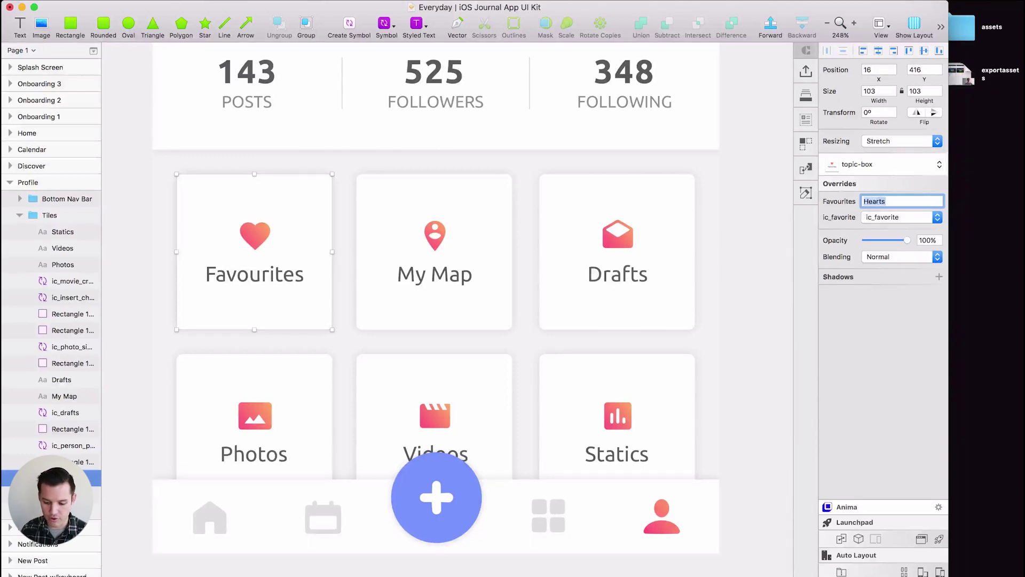
key("Return")
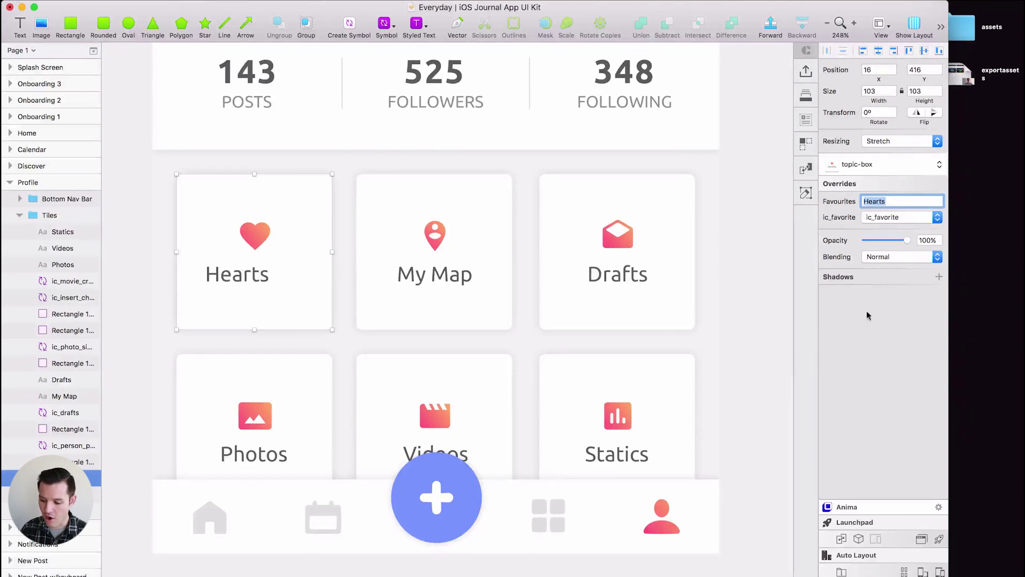
double_click(301, 228)
left_click(276, 274)
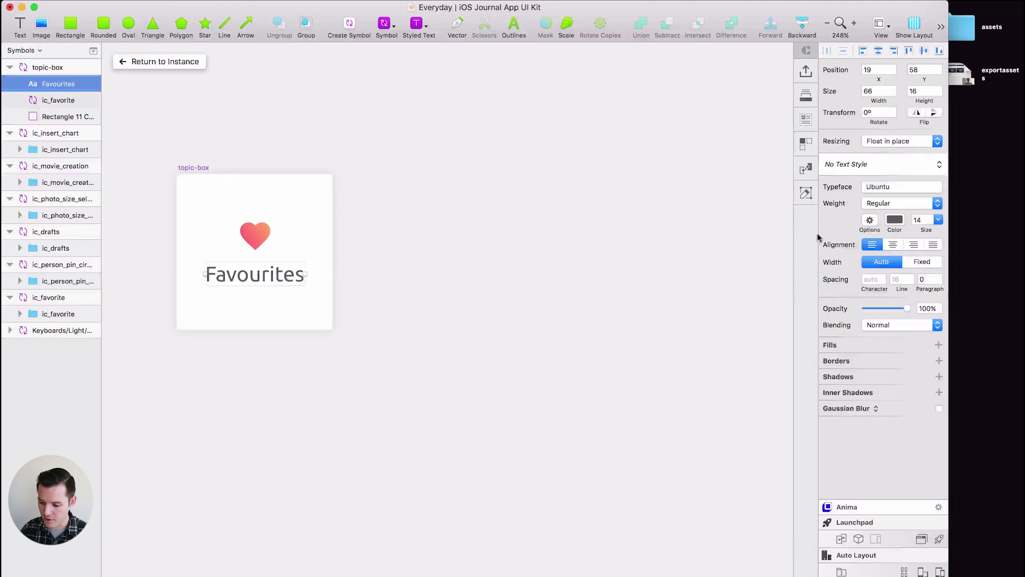
left_click(159, 61)
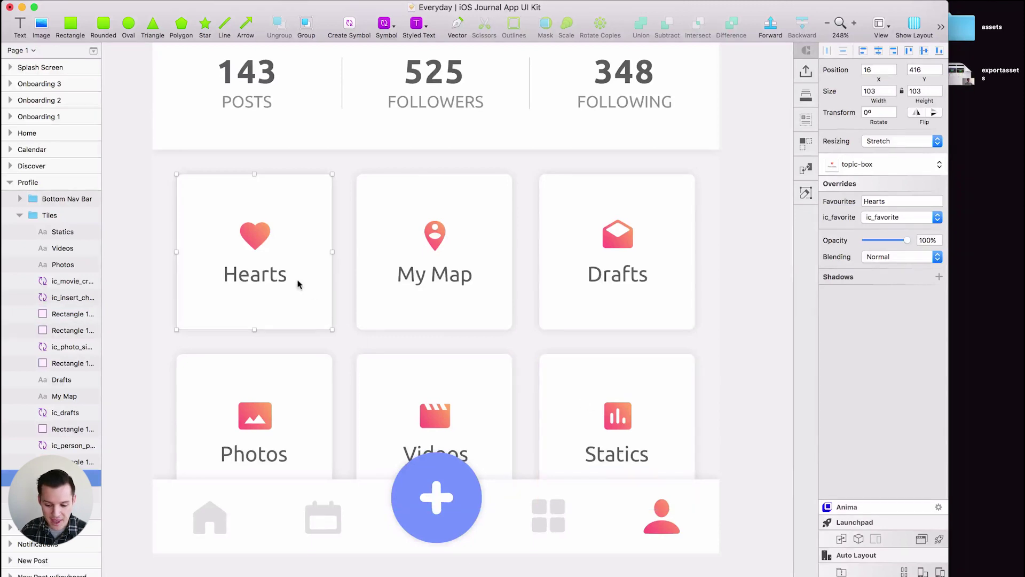
Try swapping the tile's icon override to the chart, then undo back to the heart.
left_click(937, 217)
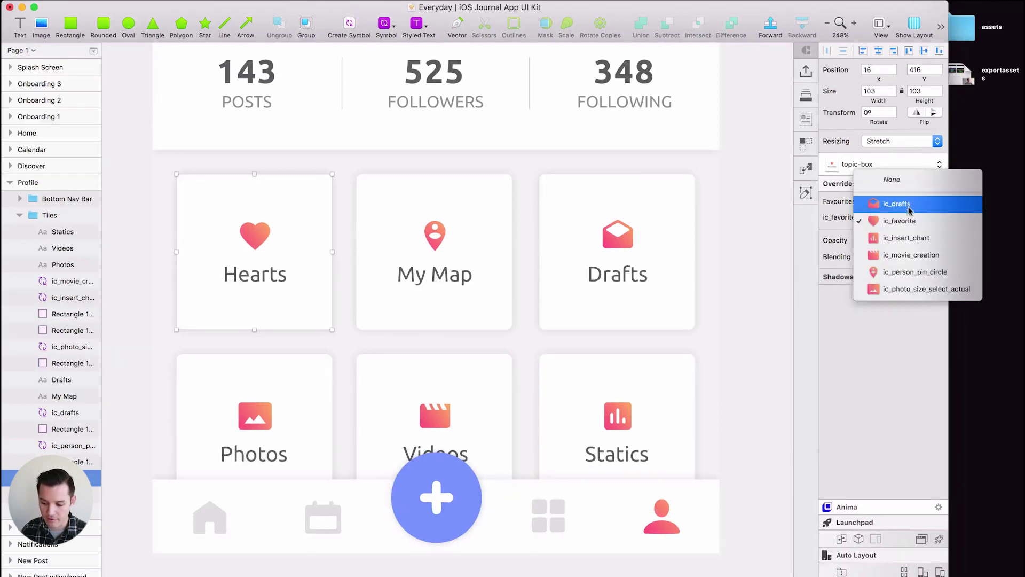
left_click(910, 241)
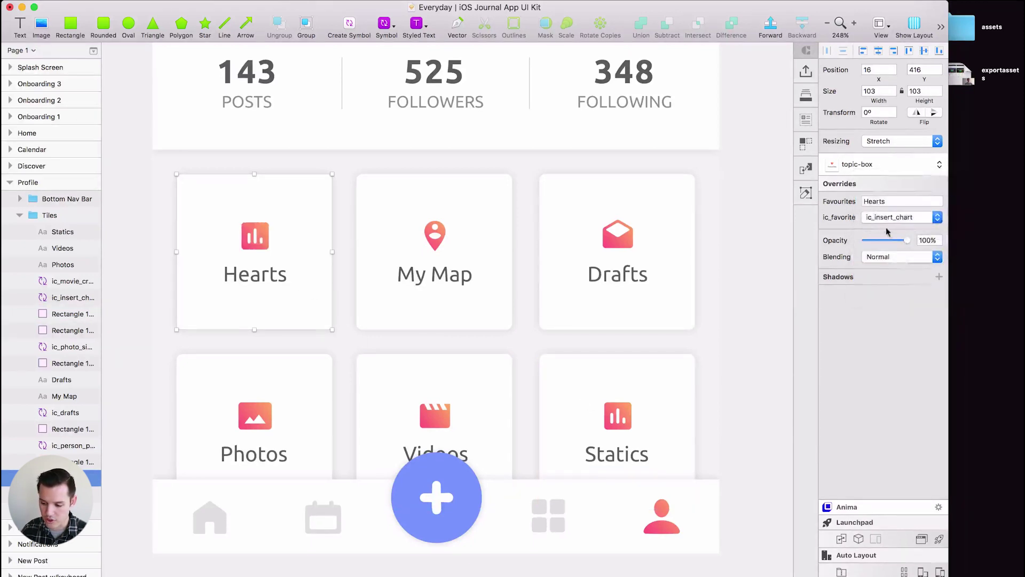
left_click(908, 218)
left_click(849, 341)
key("super+z")
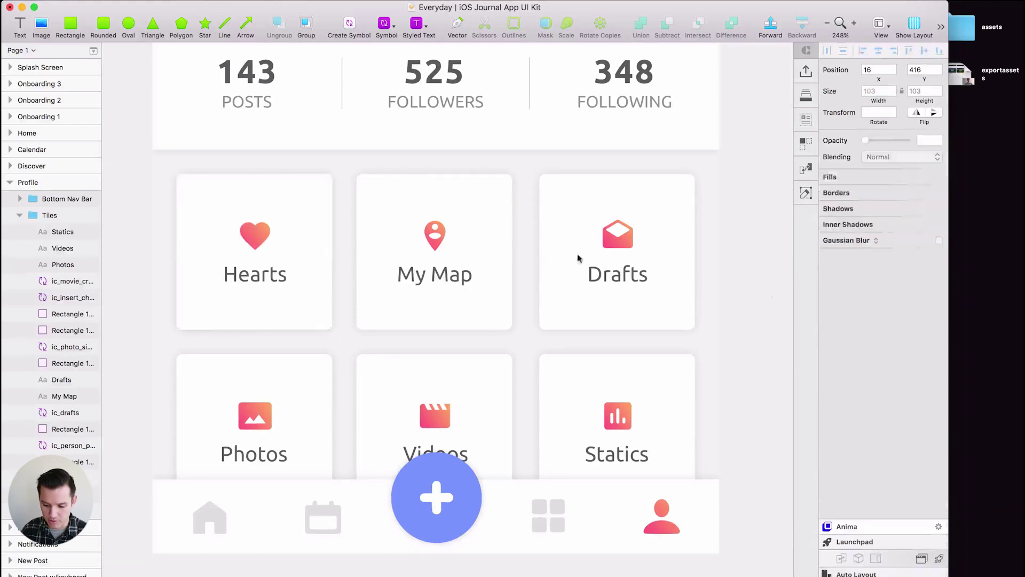
left_click(425, 230)
Duplicate the Hearts tile into a 3×2 grid of copies.
double_click(418, 241)
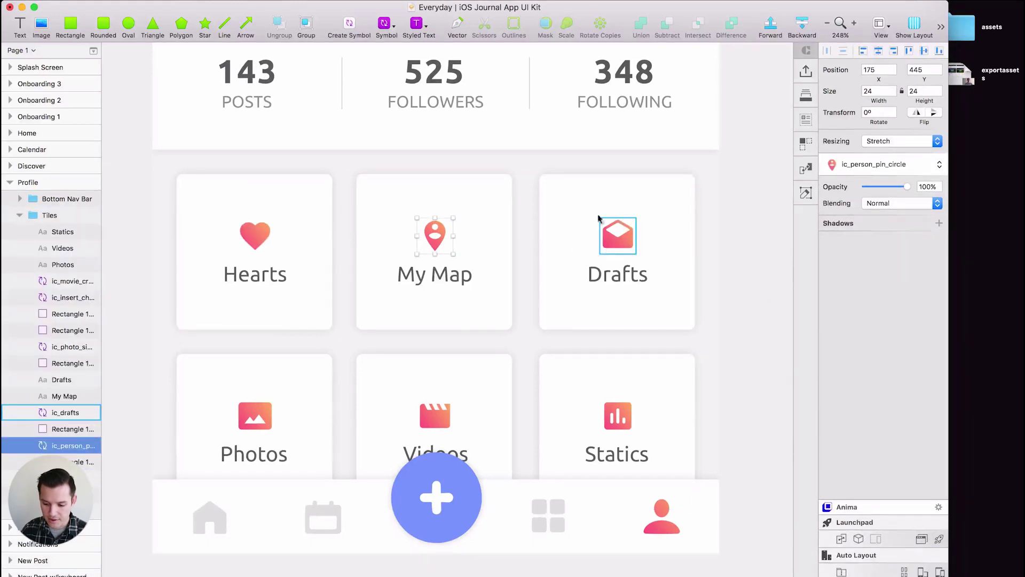
left_click(452, 188)
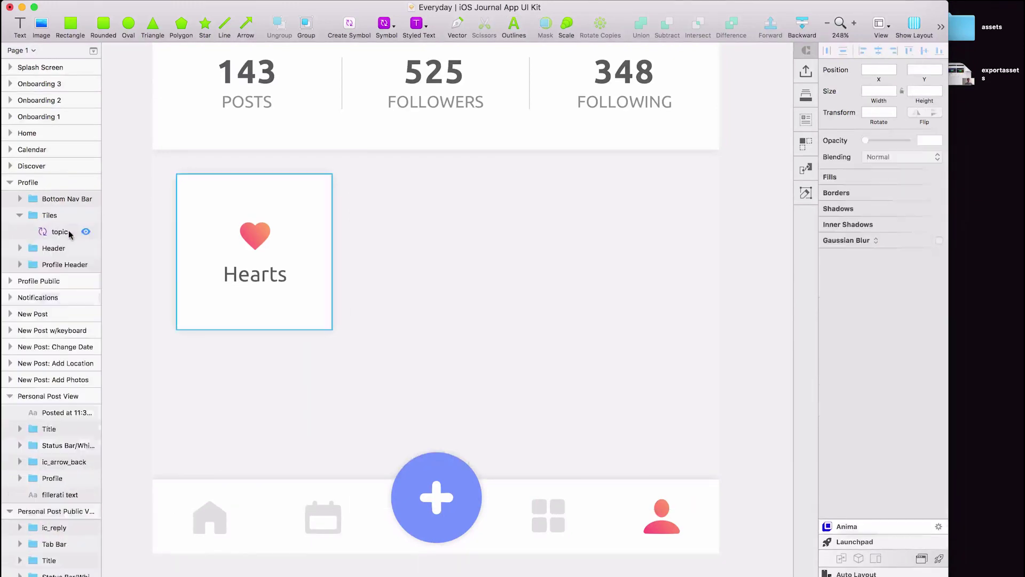
left_click_drag(284, 259, 453, 414)
key("super+d")
Give the top-middle tile the envelope icon and 'Drafts' label, and label the top-right tile 'Stats'.
left_click(441, 299)
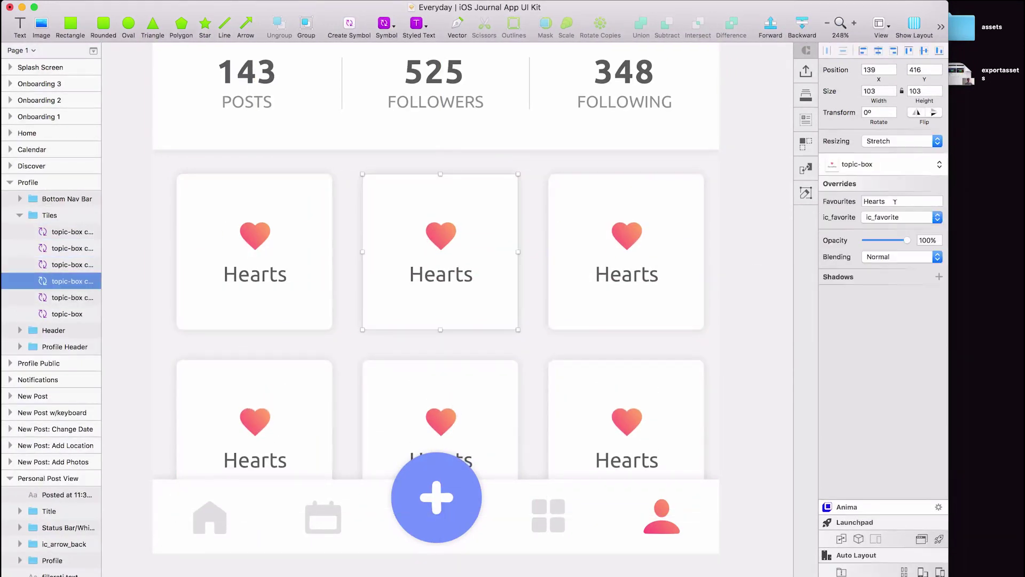
left_click(901, 217)
left_click(902, 204)
type("Drafts")
left_click(626, 250)
left_click(901, 216)
left_click(902, 251)
type("Stats")
Set the bottom-left tile to clapper icon 'Movies' and bottom-middle to pin icon 'Locations'.
left_click(284, 442)
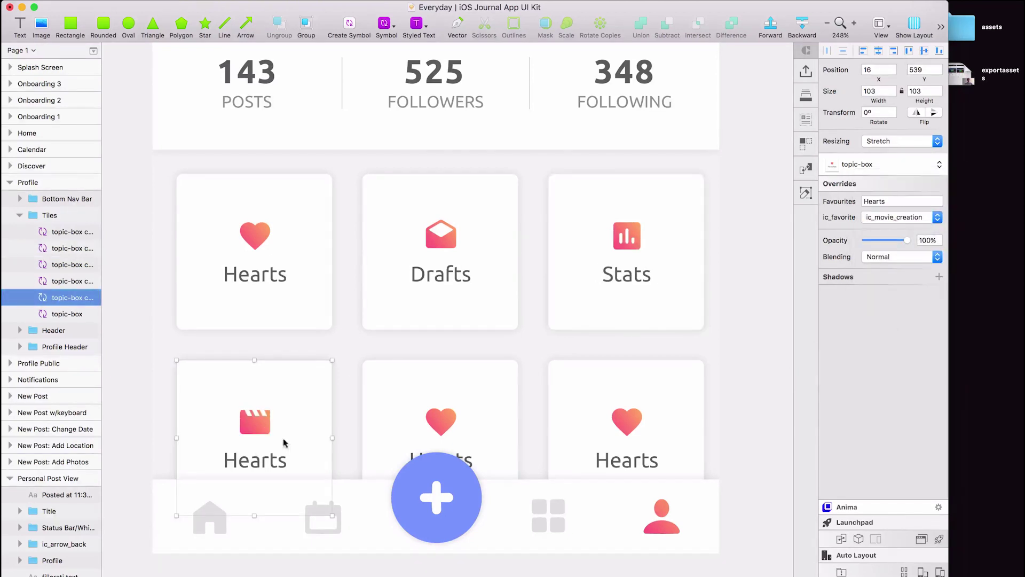
left_click(902, 201)
type("Movies")
left_click(439, 406)
left_click(901, 217)
left_click(902, 241)
left_click(902, 201)
type("Locations")
Give the bottom-right tile the photo icon and 'Photos' label.
left_click(650, 385)
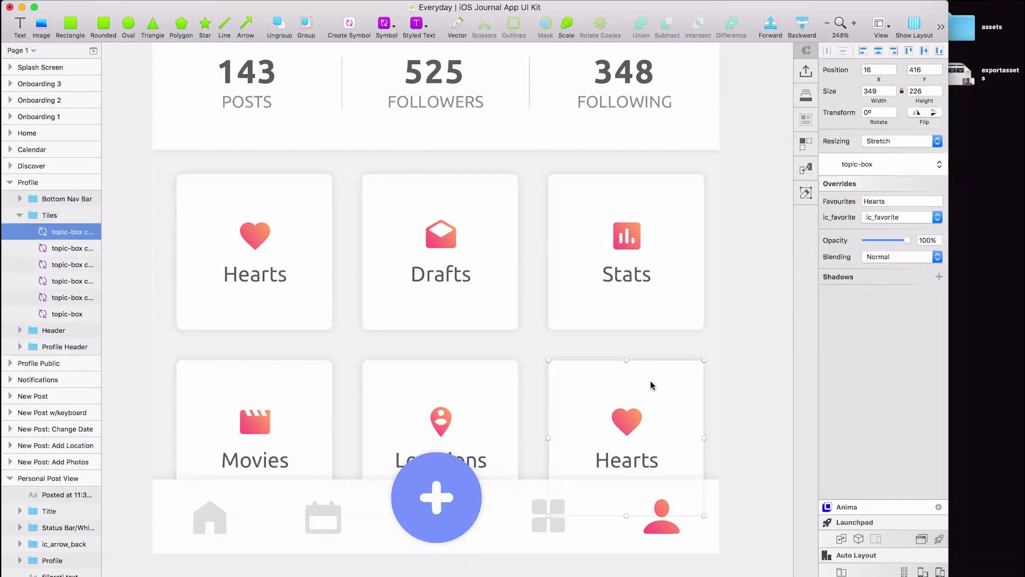
left_click(901, 217)
left_click(902, 229)
left_click(903, 200)
type("Photos")
key("Return")
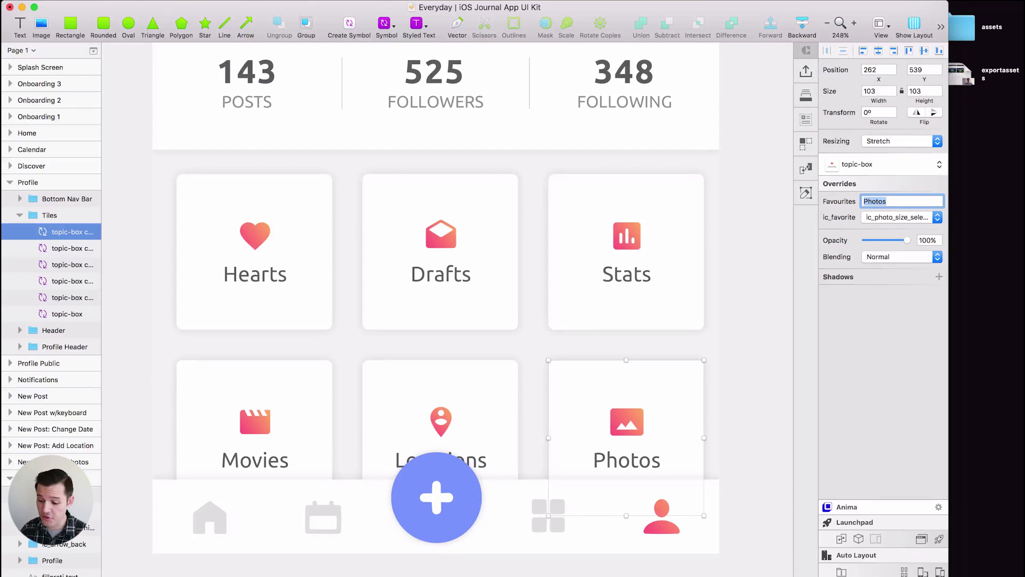
Open the Stats tile's topic-box symbol master for editing.
left_click(661, 211)
left_click(660, 213)
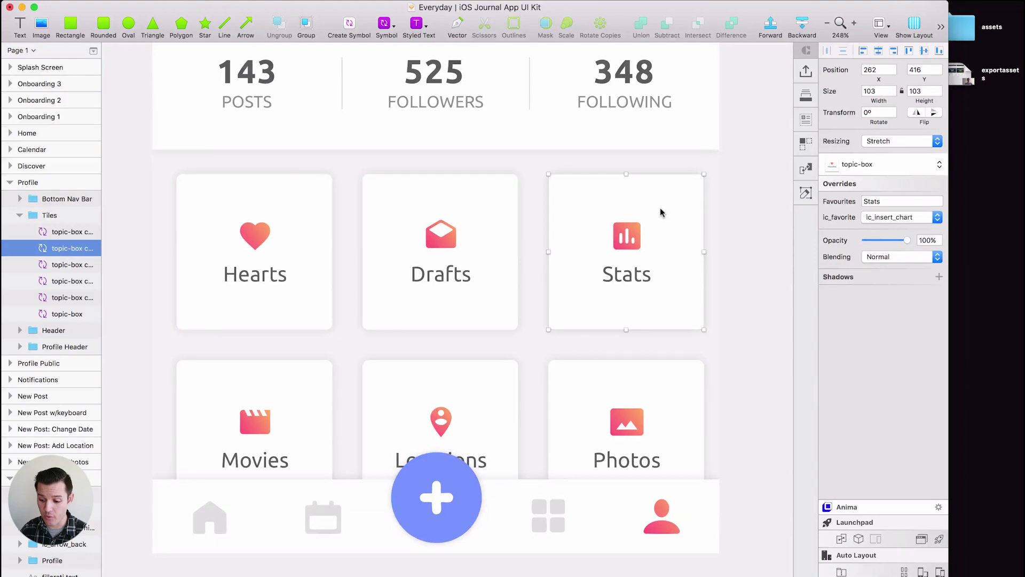
double_click(630, 270)
Eyedrop the heart's pink FC837F onto the master's Favourites label, then return to the instance.
left_click(607, 273)
left_click(620, 274)
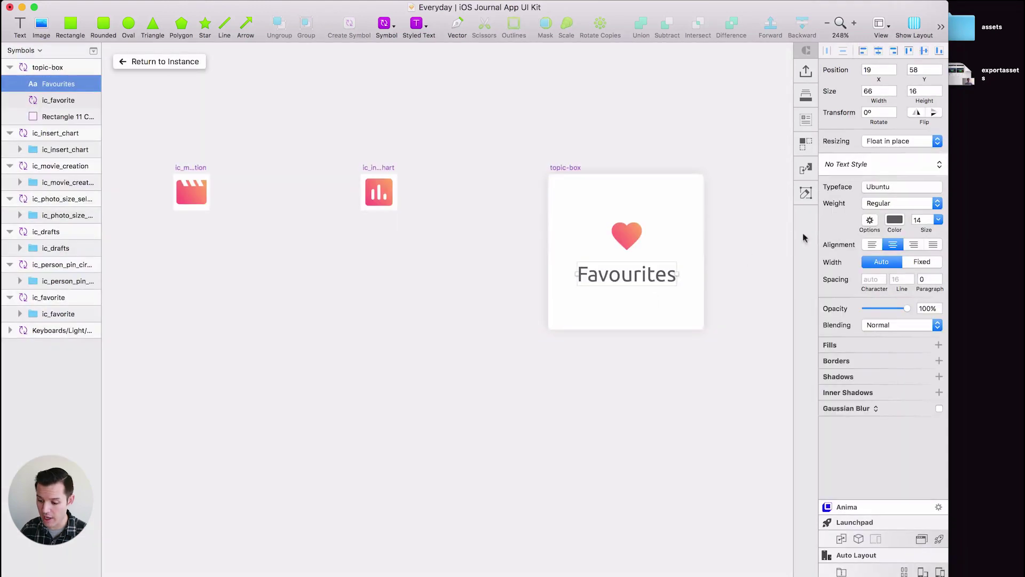
left_click(895, 221)
left_click(832, 343)
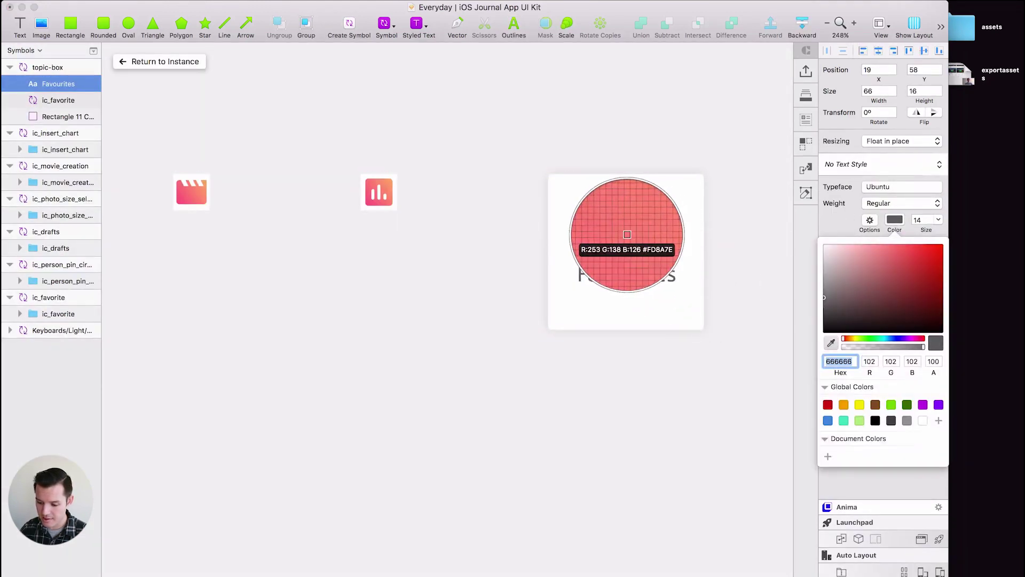
left_click(627, 236)
left_click(185, 62)
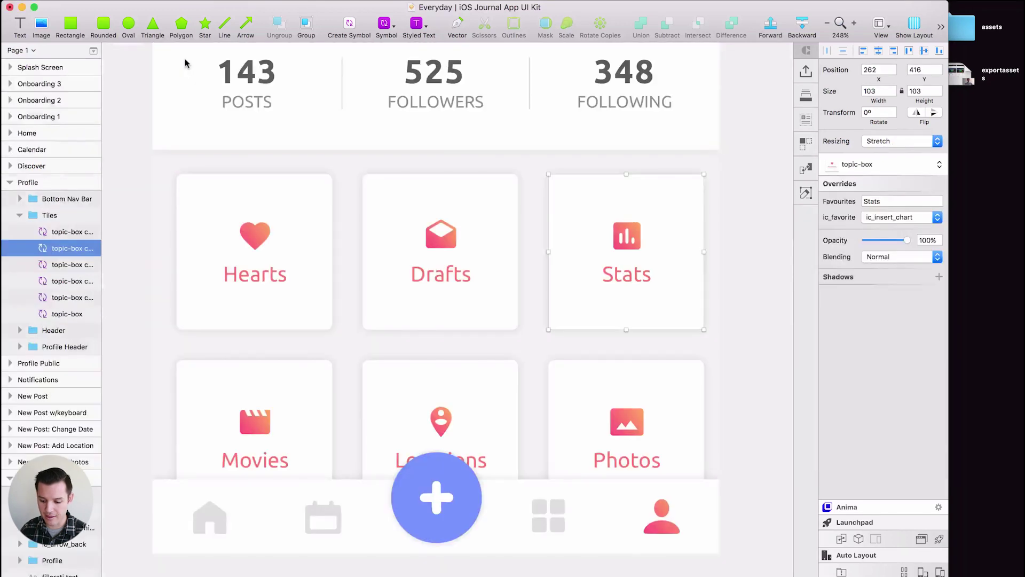